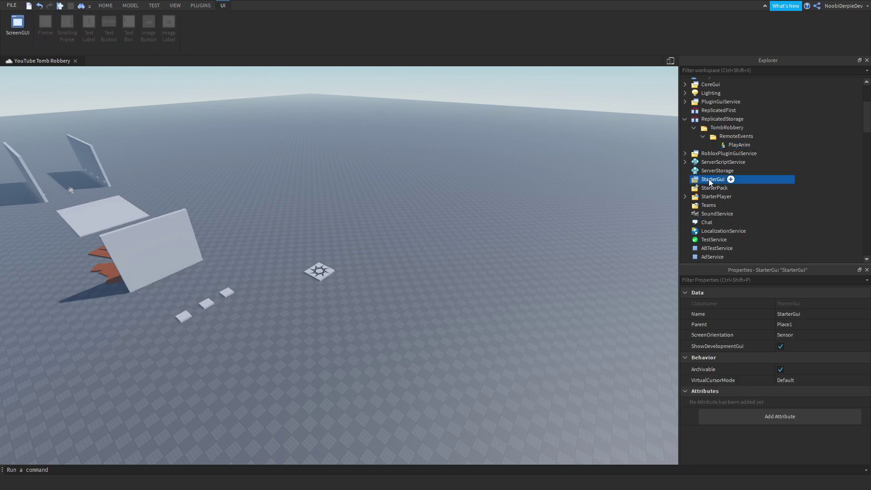
# - Create a TombRobbery folder in StarterGui and add a LocalScripts subfolder inside it
pyautogui.click(730, 179)
pyautogui.click(705, 259)
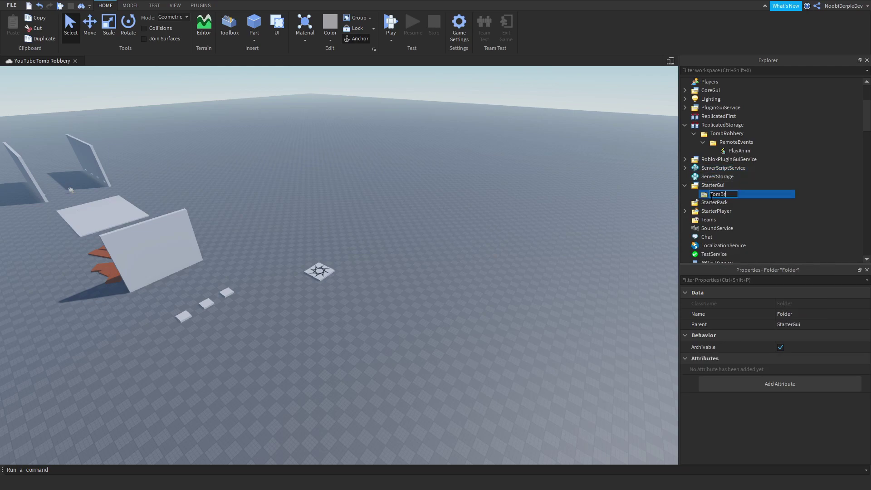
pyautogui.press('Return')
pyautogui.click(751, 194)
pyautogui.click(727, 273)
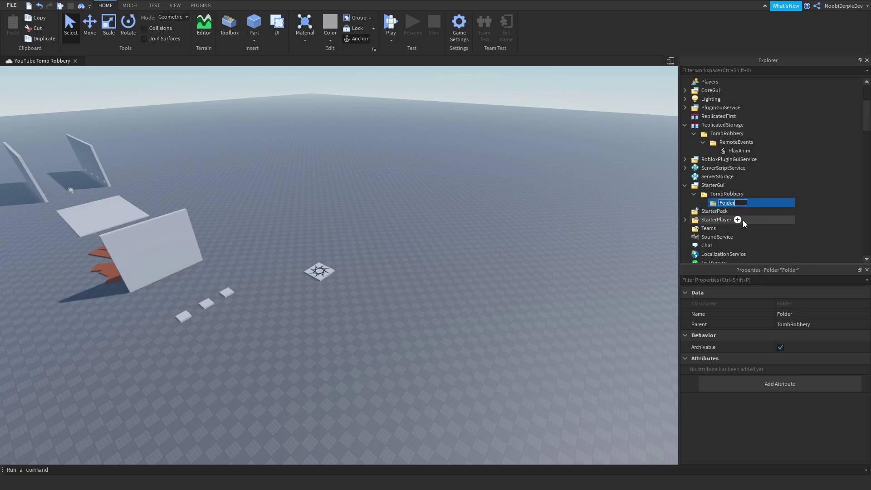
pyautogui.write('LocalScripts')
pyautogui.press('Return')
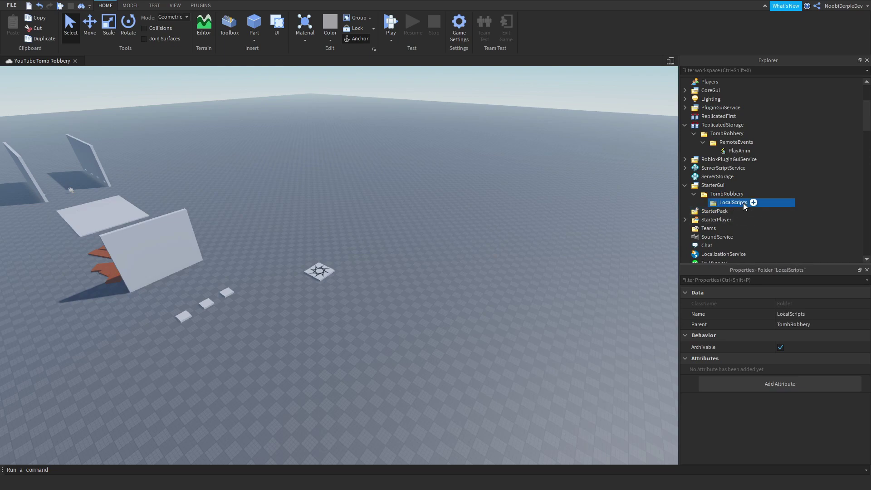
# - Insert a LocalScript into the LocalScripts folder
pyautogui.click(755, 203)
pyautogui.write('lo')
pyautogui.click(712, 231)
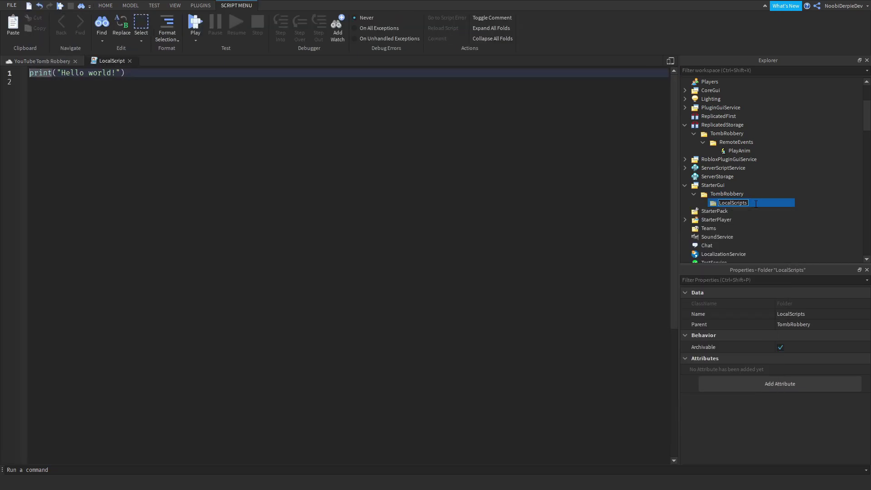
# - Add a folder named Descendants under the LocalScript and insert an Animation object into it
pyautogui.click(762, 211)
pyautogui.write('fol')
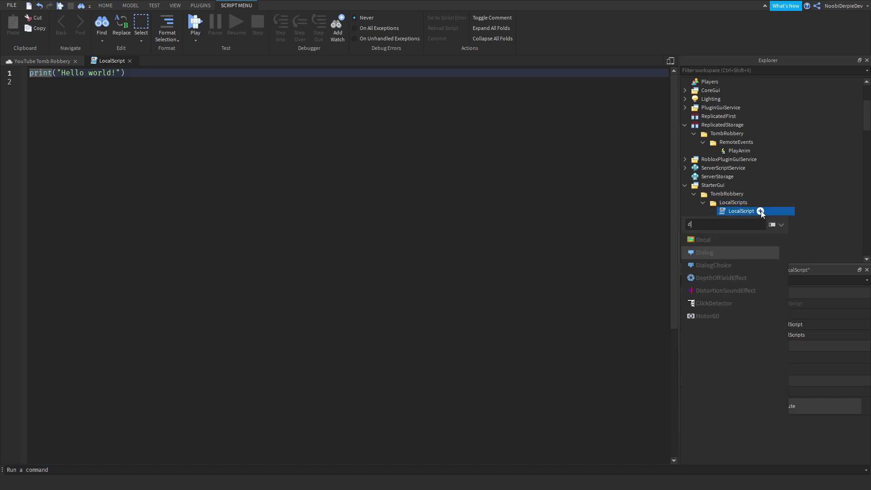
pyautogui.press('Return')
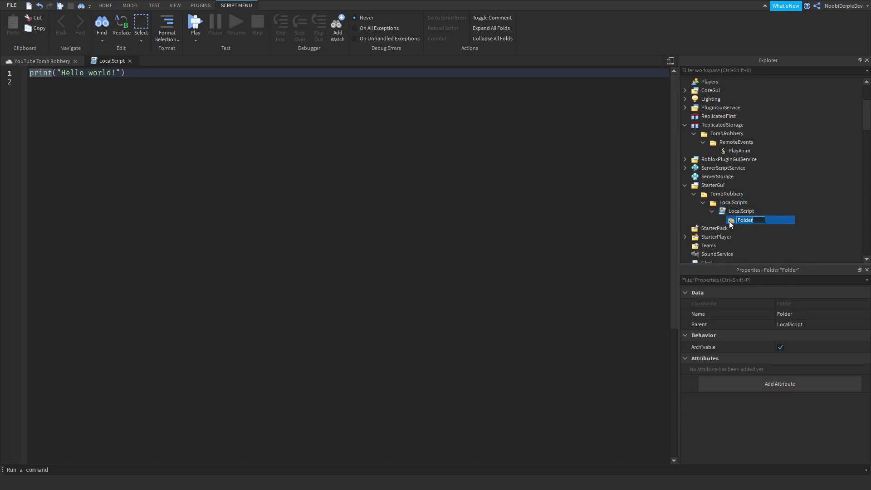
pyautogui.press('Return')
pyautogui.hotkey('ctrl', 'd')
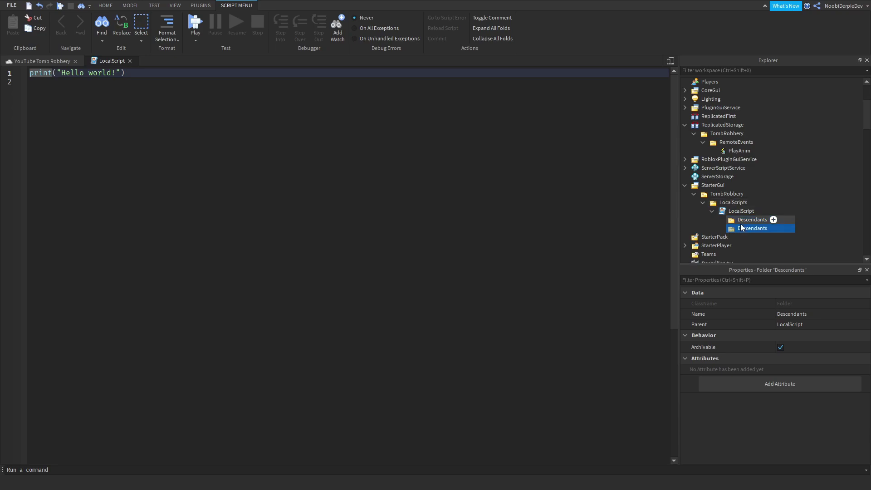
pyautogui.press('Delete')
pyautogui.click(774, 220)
pyautogui.write('anim')
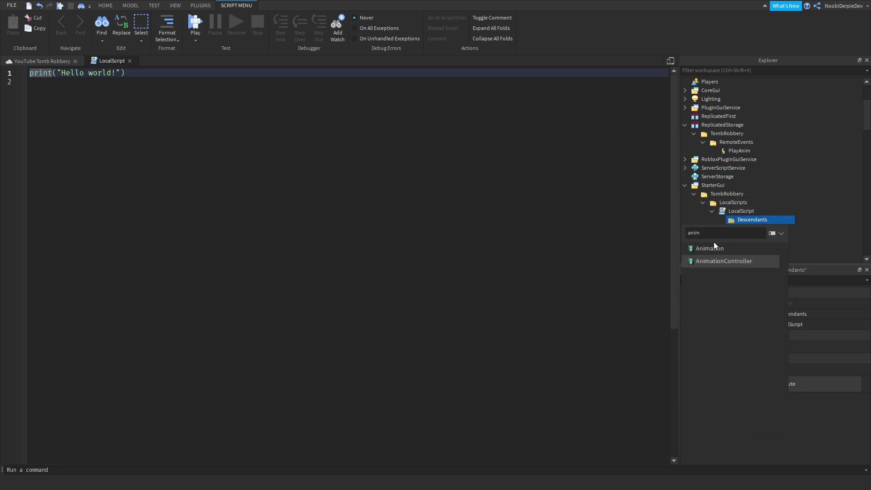
pyautogui.click(715, 247)
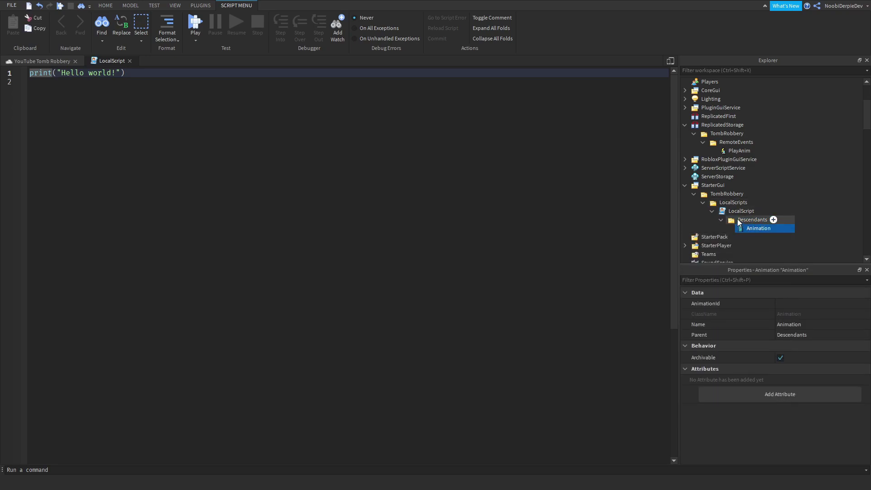
# - Review the TombRobbery hierarchies in ReplicatedStorage and StarterGui, from the PlayAnim event to the LocalScript and its Animation
pyautogui.click(709, 134)
pyautogui.click(730, 142)
pyautogui.click(738, 151)
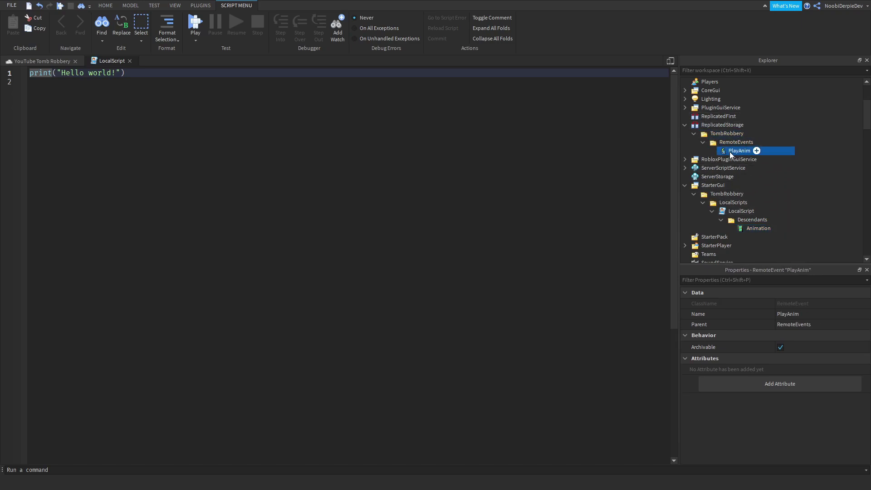
pyautogui.click(722, 195)
pyautogui.click(729, 203)
pyautogui.click(736, 212)
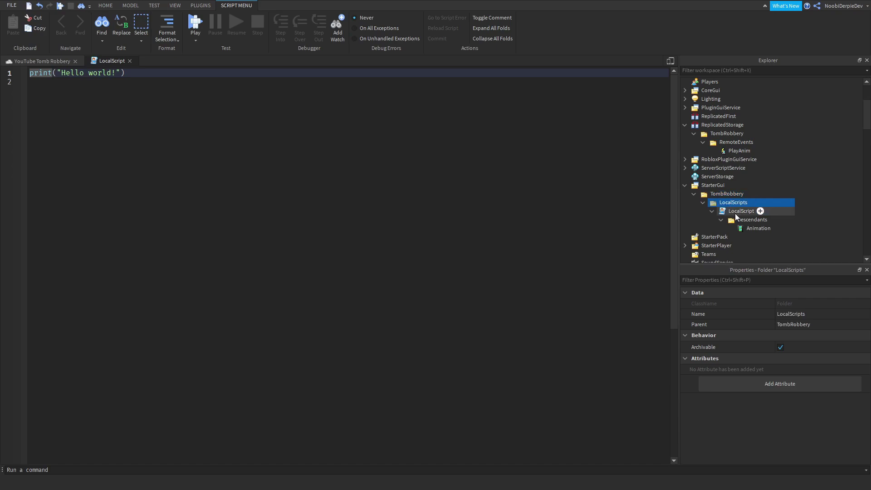
pyautogui.click(745, 220)
pyautogui.click(753, 230)
pyautogui.click(742, 211)
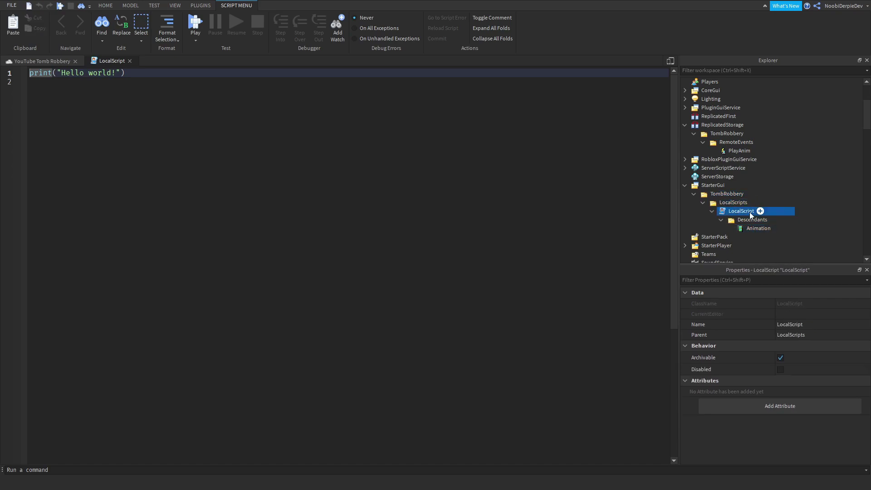
# - Replace the LocalScript's default code with a function connected to OnClientEvent of ReplicatedStorage's TombRobbery.RemoteEvents.PlayAnim
pyautogui.hotkey('ctrl', '=')
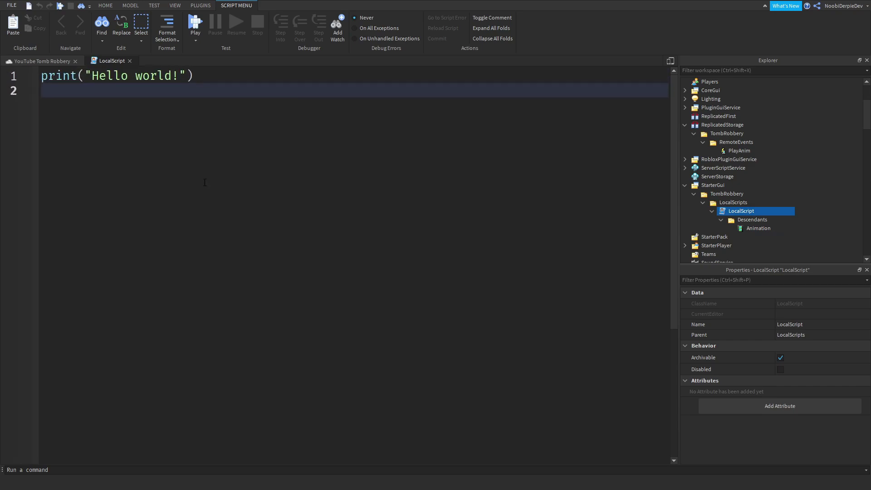
pyautogui.hotkey('ctrl', 'a')
pyautogui.write('game:GetService("ReplicatedStorage")')
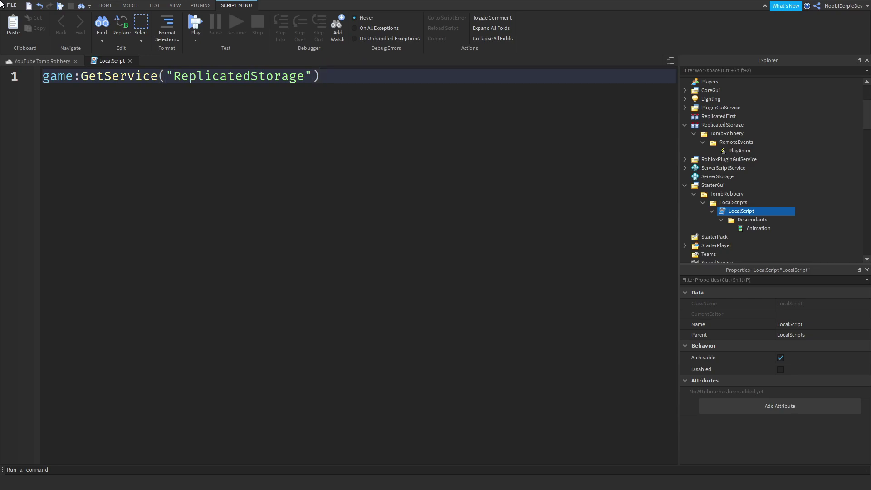
pyautogui.write('.TombRobbery.')
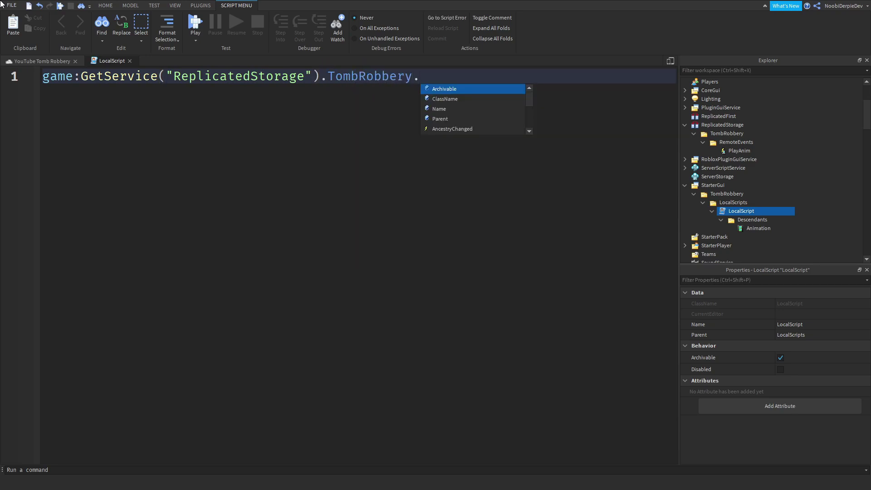
pyautogui.write('RemoteEvents.PlayAnim.OnClientEvent')
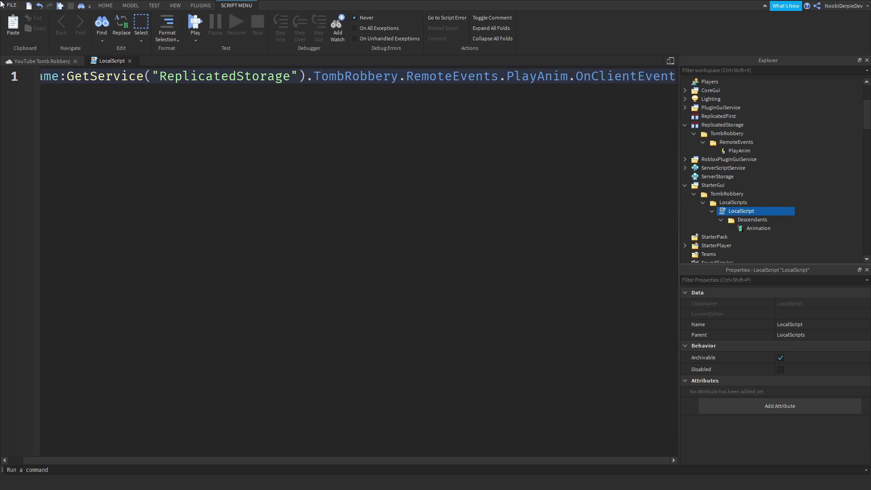
pyautogui.write(':Connect')
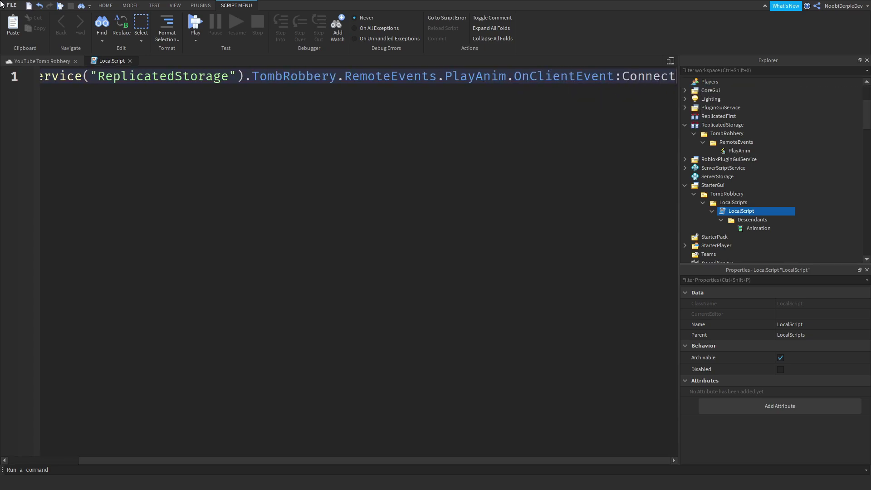
pyautogui.write('(function(')
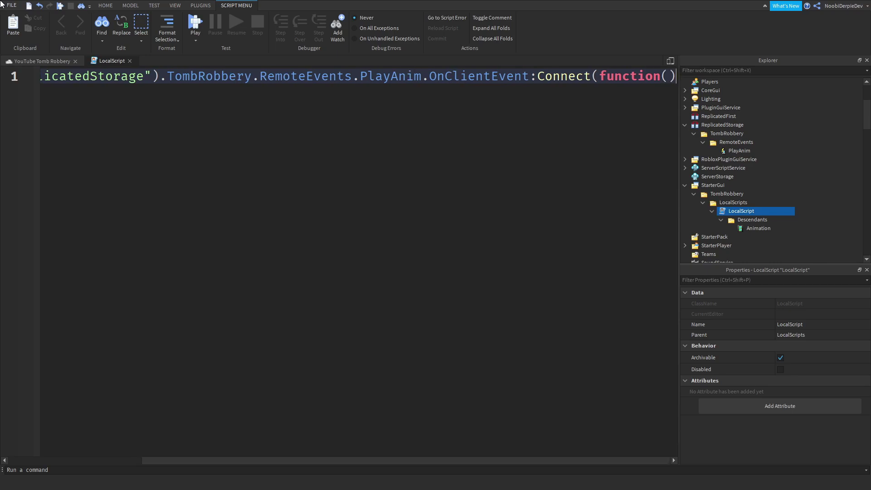
pyautogui.press('Return')
# - Inside the connected function, declare local player as game:GetService("Players").LocalPlayer
pyautogui.keyDown('ctrl'); pyautogui.scroll(-3, 235, 111); pyautogui.keyUp('ctrl')
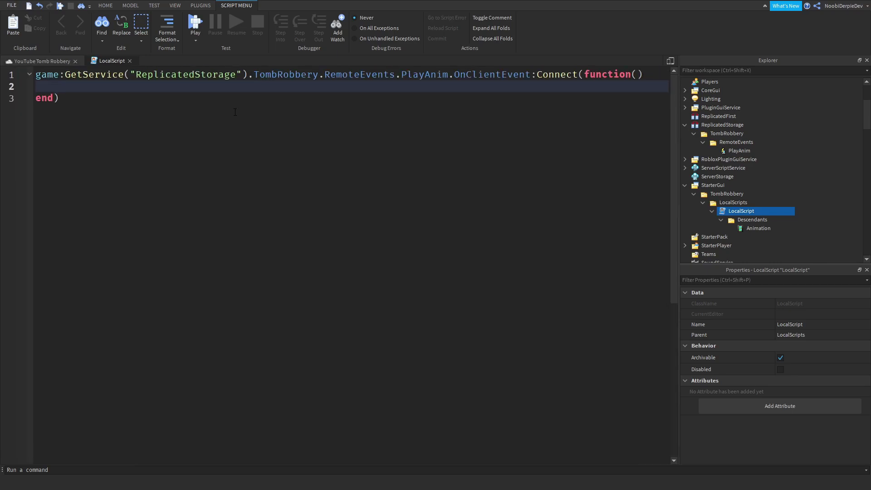
pyautogui.keyDown('ctrl'); pyautogui.scroll(1, 233, 109); pyautogui.keyUp('ctrl')
pyautogui.keyDown('ctrl'); pyautogui.scroll(-1, 232, 109); pyautogui.keyUp('ctrl')
pyautogui.keyDown('ctrl'); pyautogui.scroll(2, 184, 89); pyautogui.keyUp('ctrl')
pyautogui.write('local player = game:GetService(Player')
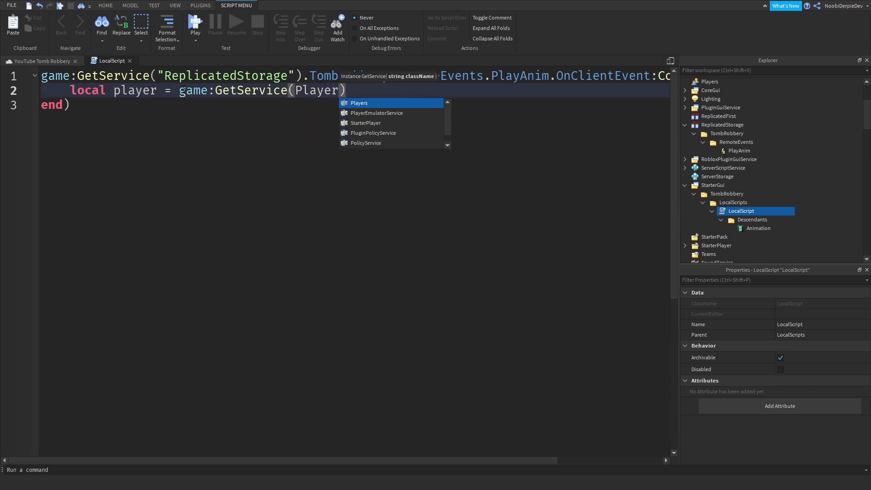
pyautogui.press('Tab')
pyautogui.write(').')
pyautogui.write('LocalPlayer')
pyautogui.press('Return')
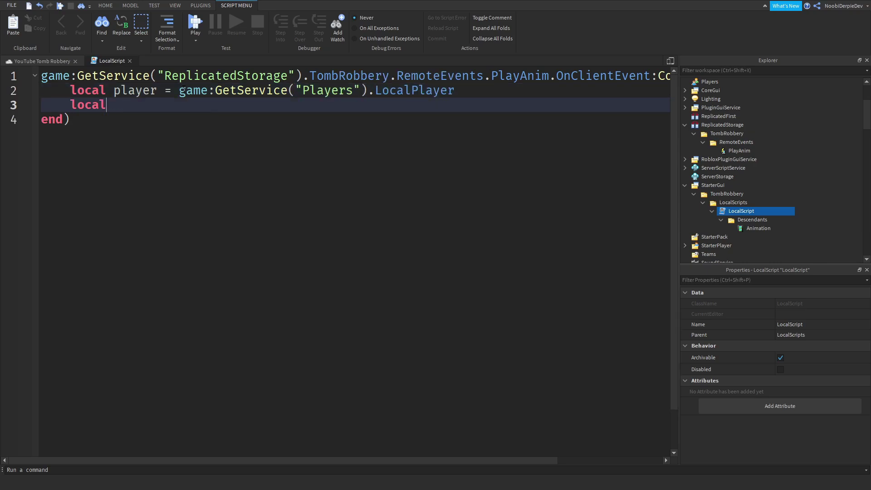
# - Declare local anim as player.Character.Humanoid:LoadAnimation(script.Descendants.Animation) and call anim:Play() below it
pyautogui.write('local anim = player.Character.Humanoid:Load')
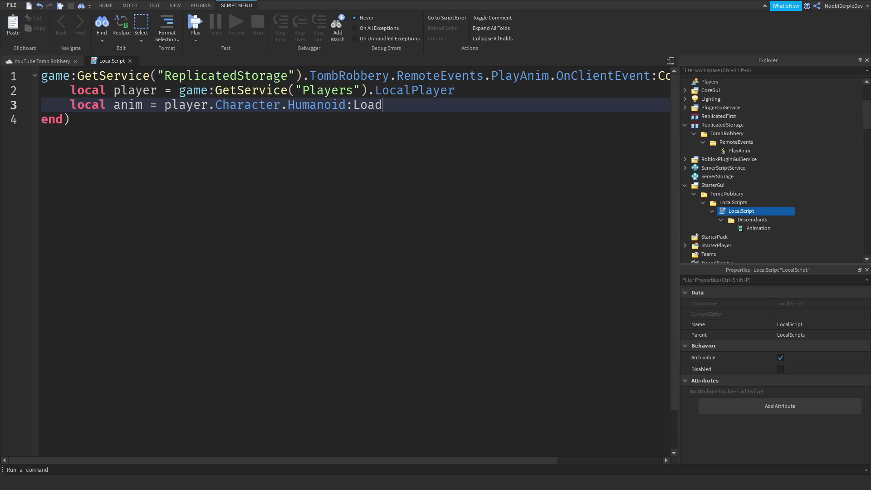
pyautogui.write('tion(')
pyautogui.write('script.Descendants')
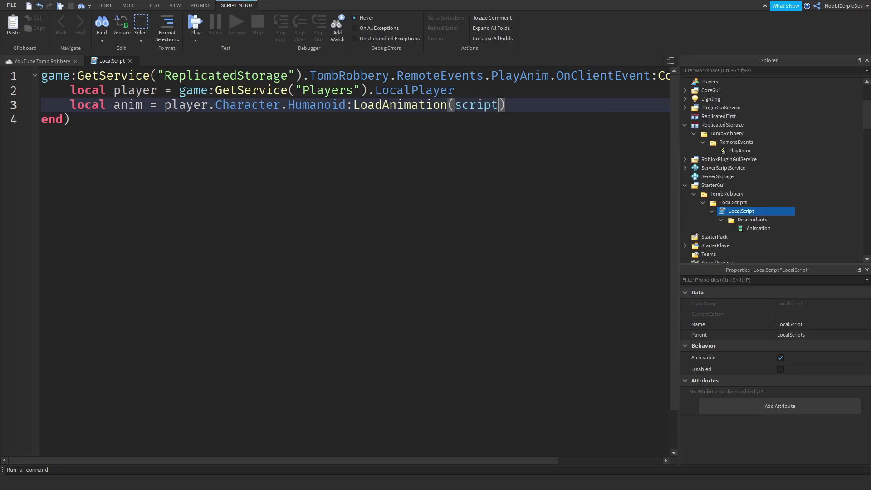
pyautogui.write('.Animation')
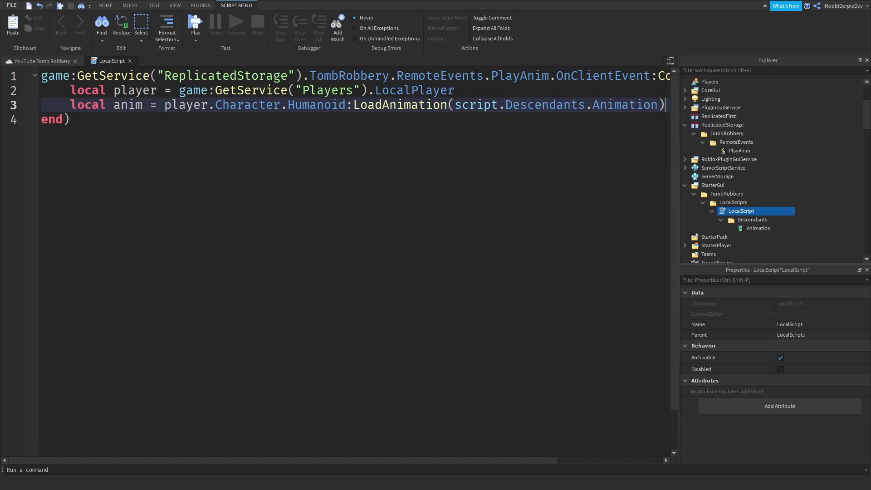
pyautogui.press('Return')
pyautogui.write('anim:Play(')
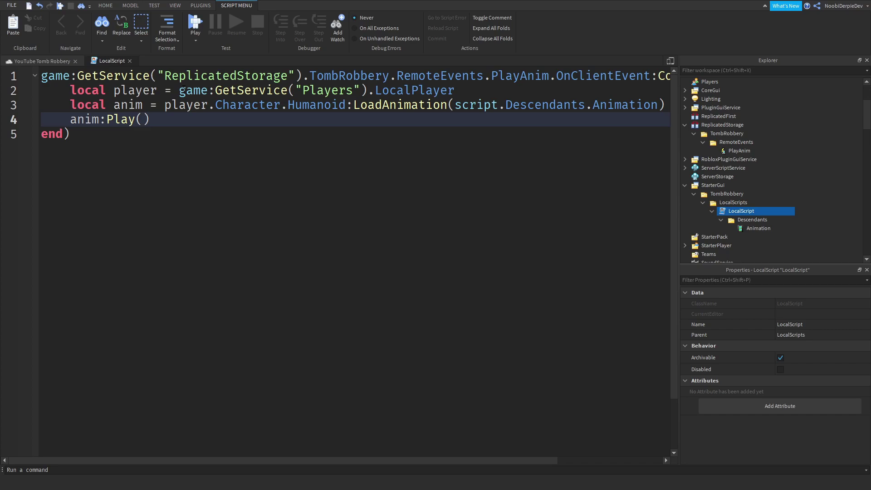
# - Close the LocalScript and insert an Accessory named Gem into the Workspace
pyautogui.click(129, 61)
pyautogui.moveTo(297, 209); pyautogui.dragTo(299, 207, button='right')
pyautogui.scroll(3, 299, 206)
pyautogui.press('w')
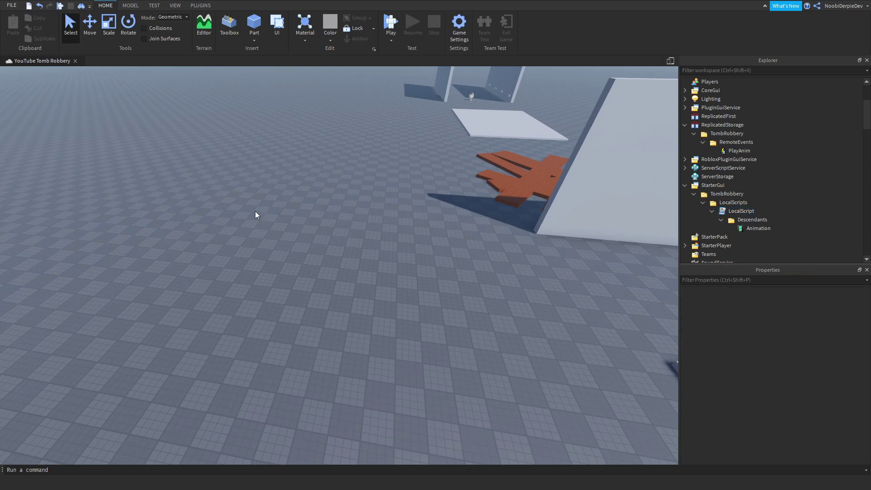
pyautogui.scroll(3, 712, 98)
pyautogui.click(726, 83)
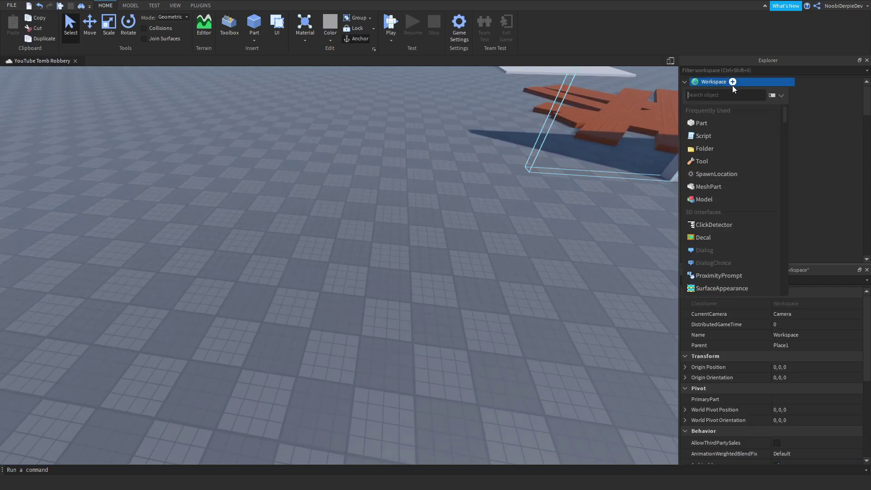
pyautogui.click(733, 84)
pyautogui.write('acc')
pyautogui.click(709, 111)
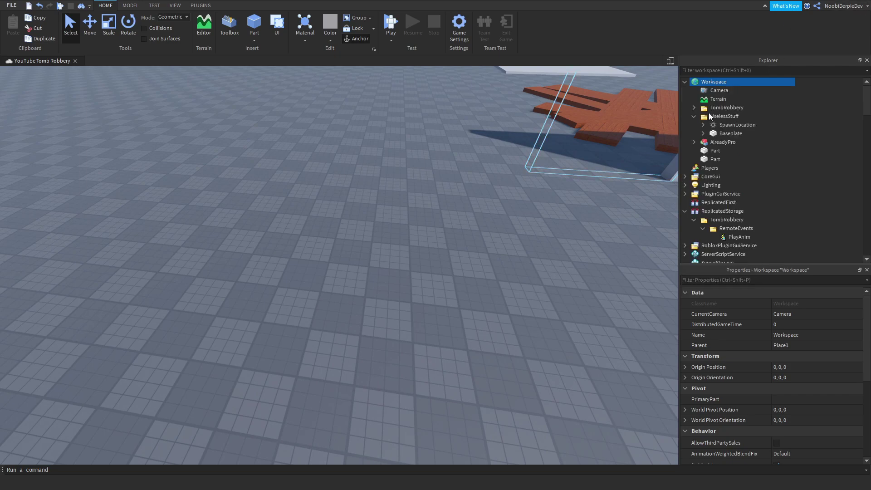
pyautogui.doubleClick(712, 142)
pyautogui.write('Gem')
pyautogui.press('Return')
# - Insert a Part into the Gem accessory
pyautogui.click(727, 142)
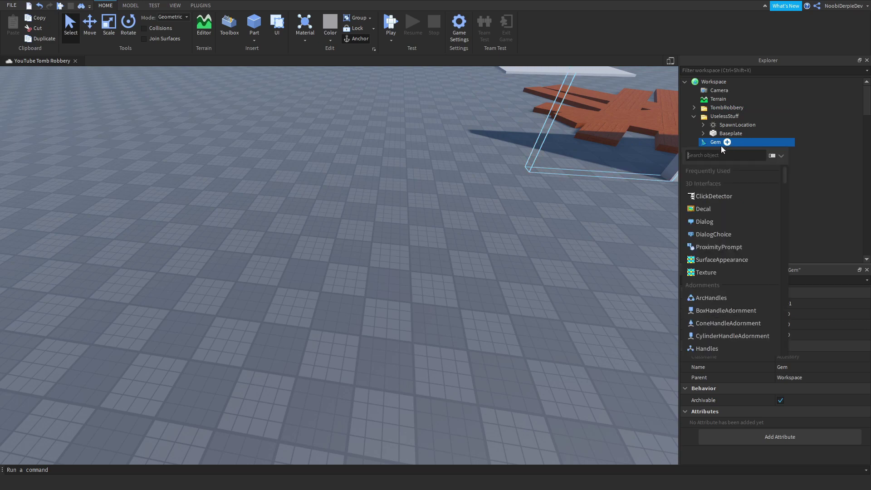
pyautogui.write('mesh')
pyautogui.hotkey('ctrl', 'a')
pyautogui.write('P')
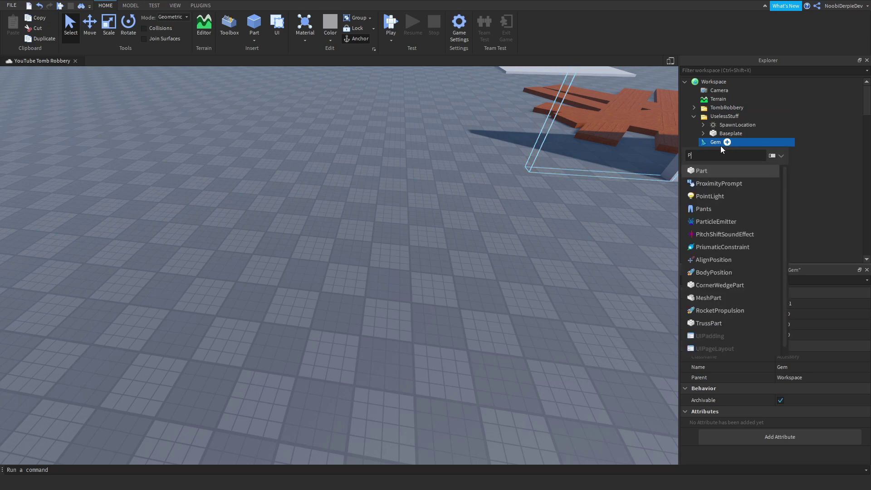
pyautogui.press('Return')
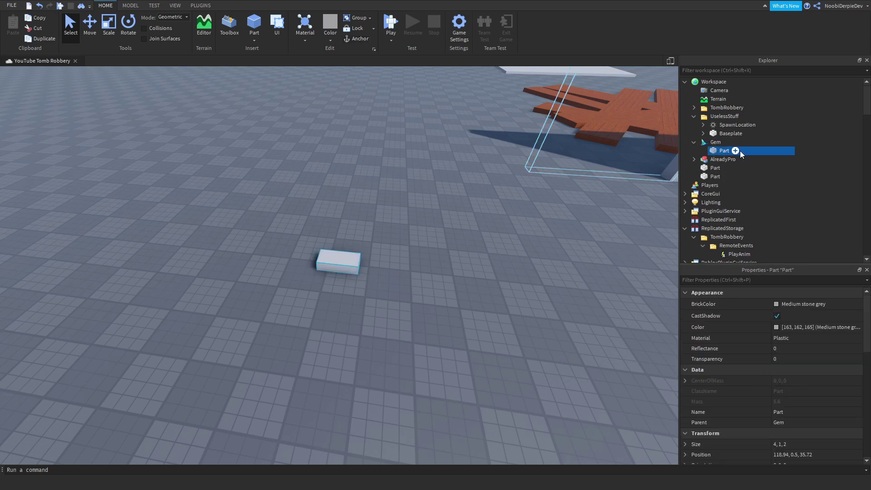
# - Insert a SpecialMesh into the Gem accessory's Part
pyautogui.scroll(-1, 739, 151)
pyautogui.click(736, 138)
pyautogui.write('spe')
pyautogui.press('Return')
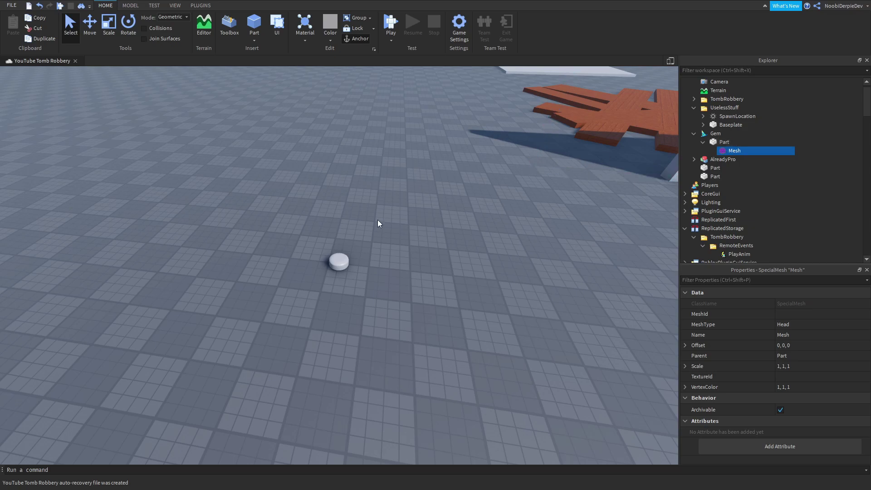
# - Set the MeshId of the SpecialMesh in the Gem's Part to 160003363
pyautogui.scroll(6, 332, 242)
pyautogui.moveTo(332, 242); pyautogui.dragTo(571, 266, button='right')
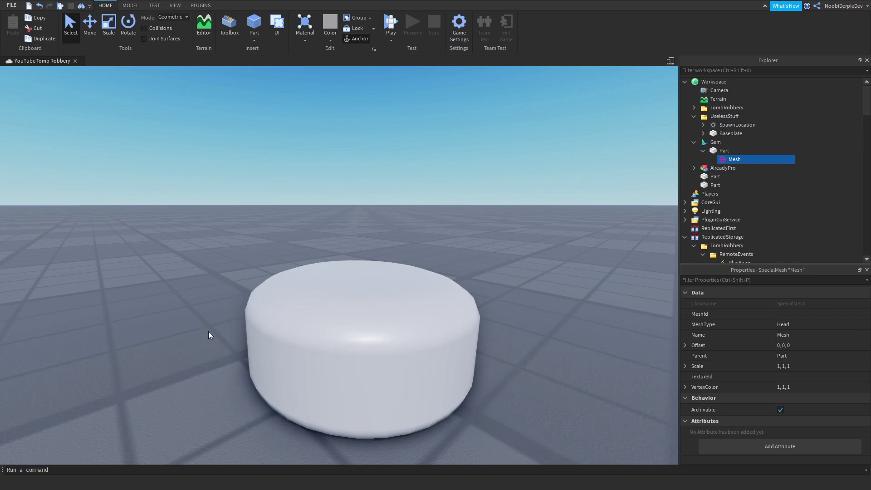
pyautogui.click(784, 314)
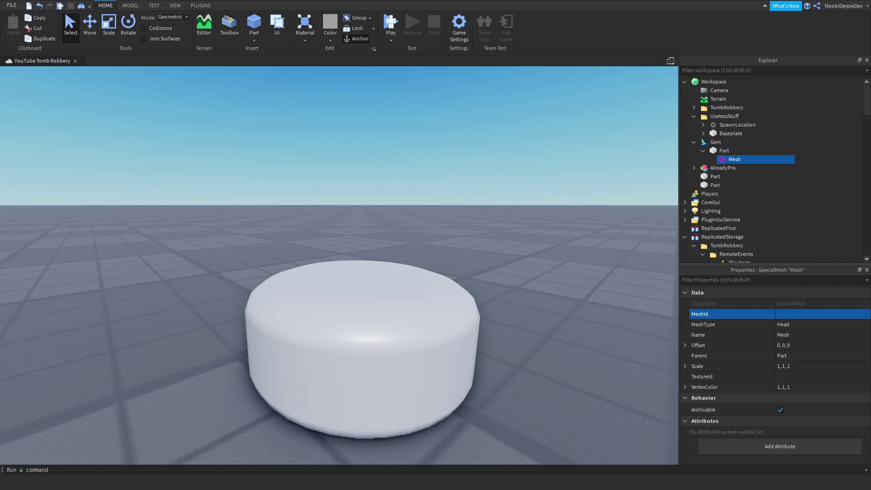
pyautogui.click(788, 313)
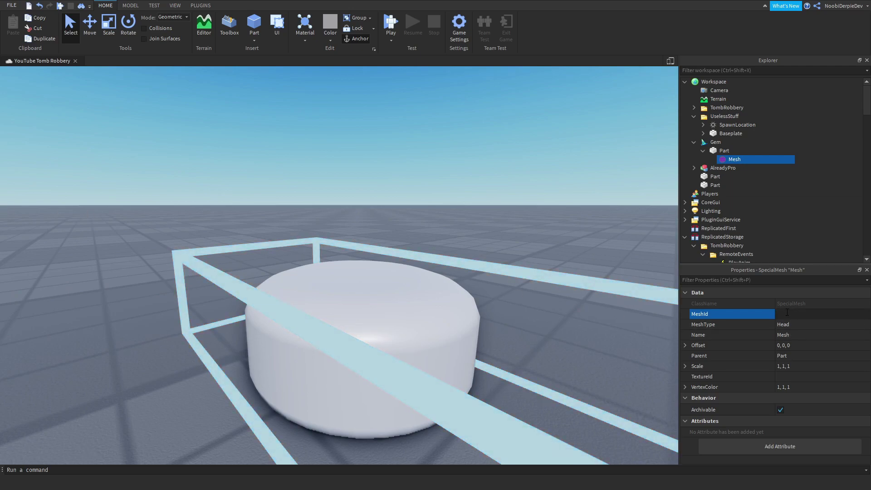
pyautogui.write('1600')
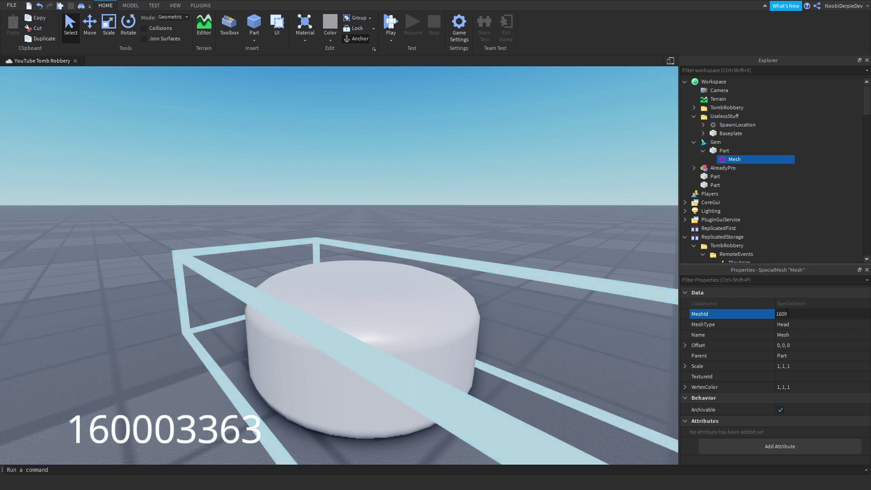
pyautogui.write('03363')
pyautogui.press('Return')
# - Set the Scale of the Gem's mesh to 5, 5, 5
pyautogui.moveTo(336, 236); pyautogui.dragTo(343, 245, button='right')
pyautogui.press('s')
pyautogui.click(789, 366)
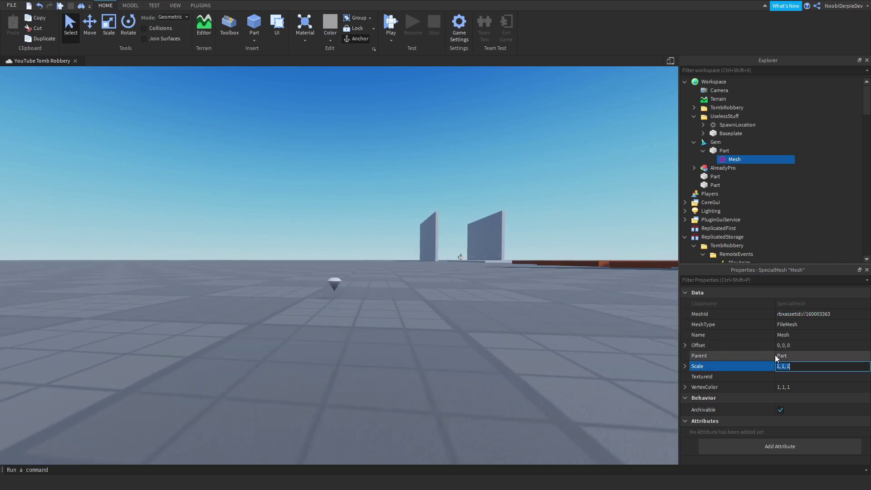
pyautogui.write('5,5,5')
pyautogui.press('Return')
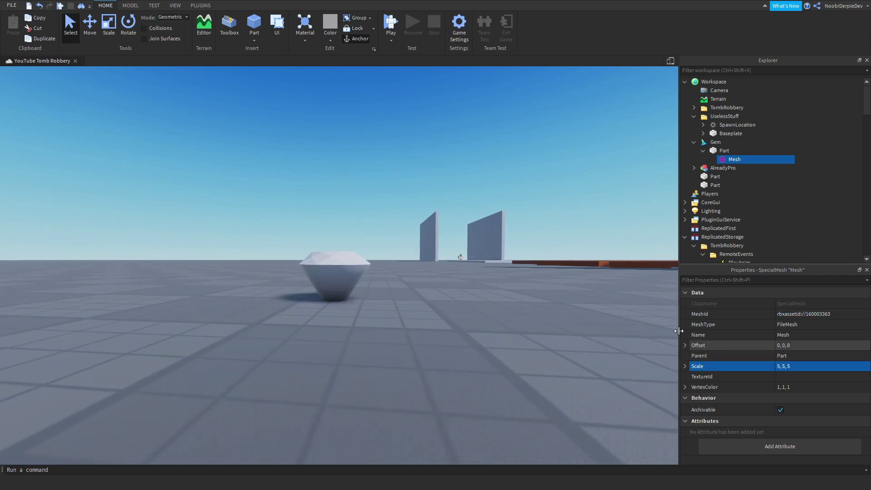
# - Scale the Gem's Part proportionally to about 4.51, 1.128, 2.255 and shift it along the baseplate
pyautogui.moveTo(336, 227); pyautogui.dragTo(335, 241, button='right')
pyautogui.scroll(1, 336, 241)
pyautogui.click(296, 218)
pyautogui.scroll(-1, 296, 218)
pyautogui.moveTo(296, 218); pyautogui.dragTo(350, 275)
pyautogui.press('a')
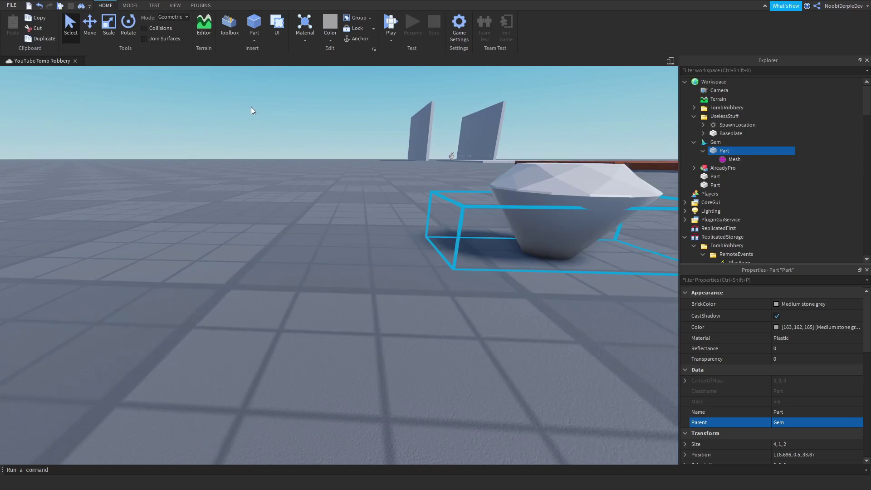
pyautogui.click(108, 33)
pyautogui.press('d')
pyautogui.moveTo(401, 206); pyautogui.dragTo(402, 191, button='right')
pyautogui.moveTo(440, 242); pyautogui.dragTo(519, 238)
pyautogui.scroll(-5, 519, 238)
pyautogui.hotkey('ctrl', 'z')
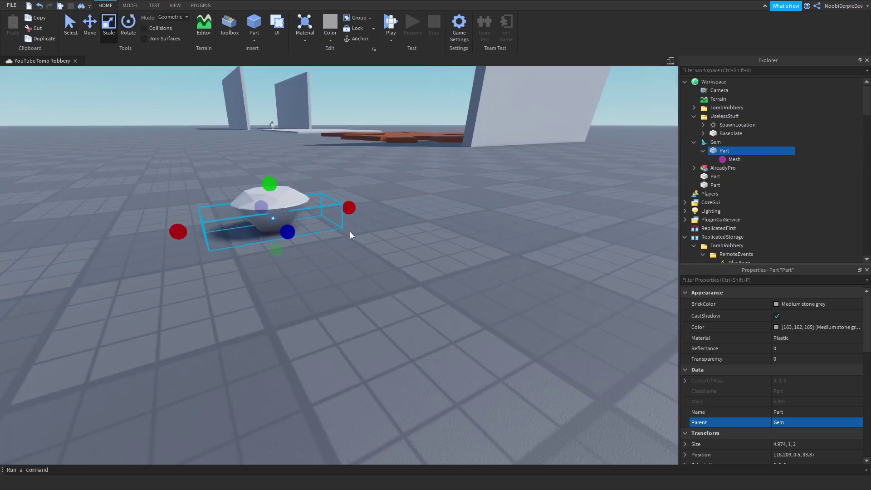
pyautogui.moveTo(334, 212)
pyautogui.keyDown('shift'); pyautogui.mouseDown()
pyautogui.moveTo(416, 193)
pyautogui.moveTo(403, 188)
pyautogui.moveTo(336, 205)
pyautogui.mouseUp(); pyautogui.keyUp('shift')
pyautogui.moveTo(268, 196); pyautogui.dragTo(266, 214)
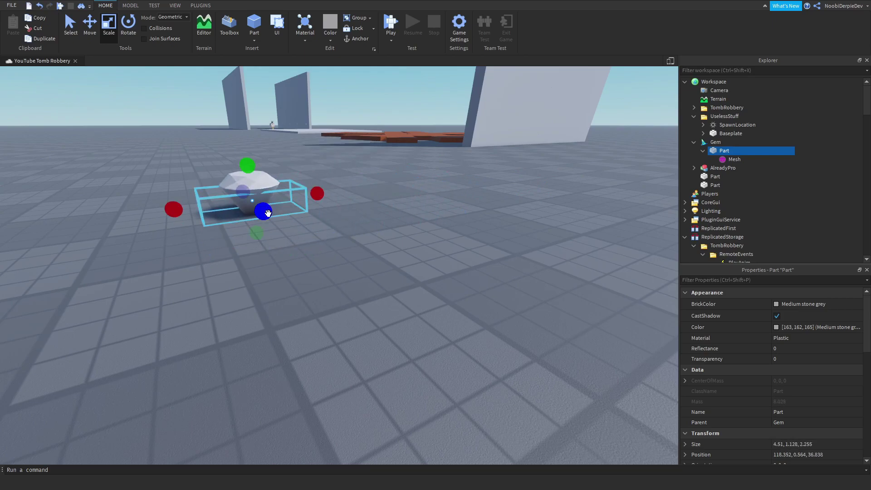
# - Raise the Gem's Part to a height of about 1.43 so the gem's lower tip clears the baseplate
pyautogui.scroll(4, 266, 213)
pyautogui.moveTo(265, 214); pyautogui.dragTo(108, 93, button='right')
pyautogui.click(90, 24)
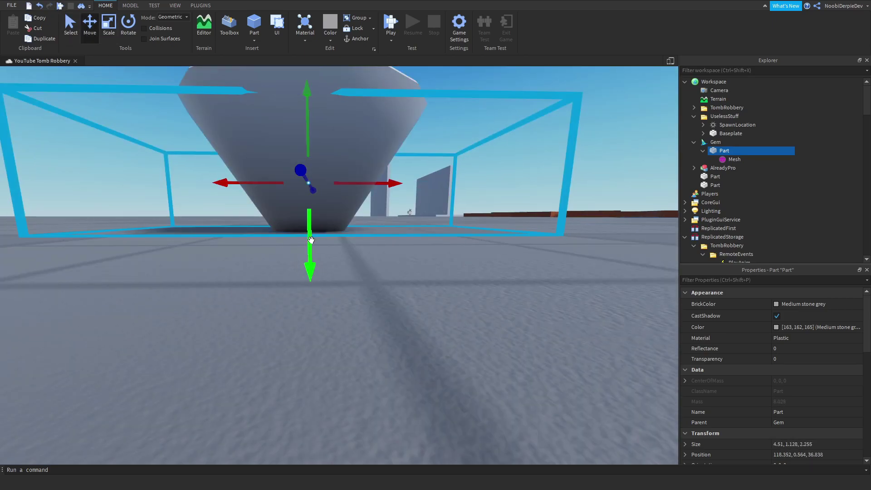
pyautogui.moveTo(317, 254); pyautogui.dragTo(304, 199)
pyautogui.scroll(-5, 315, 167)
pyautogui.click(538, 216)
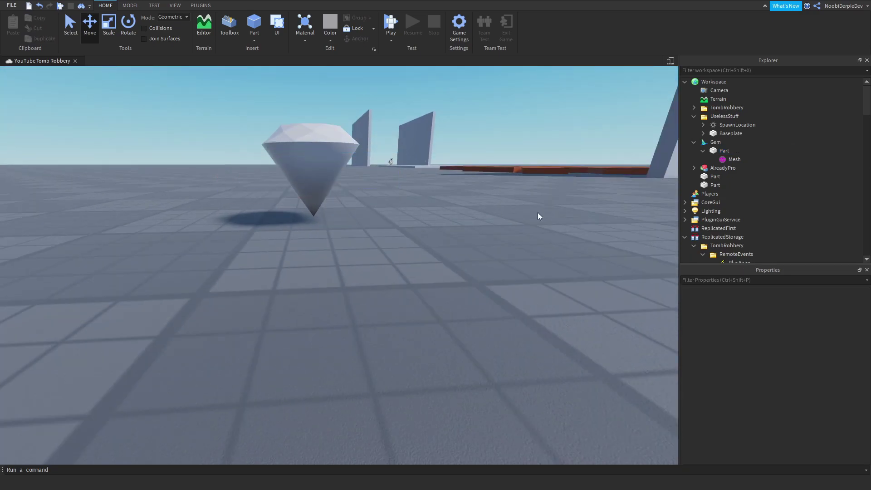
# - Move the Mesh out of the Gem's Part into the Workspace and set the Part's size to 4, 4, 4
pyautogui.moveTo(731, 160); pyautogui.dragTo(707, 86)
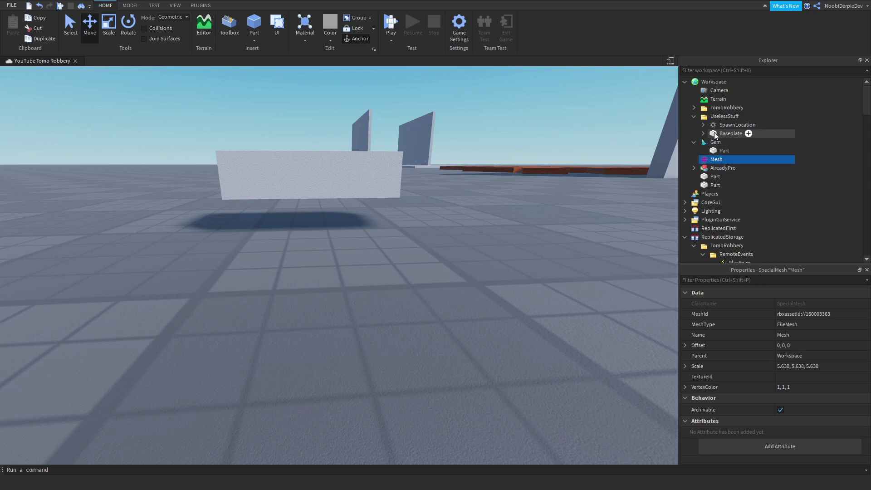
pyautogui.click(716, 150)
pyautogui.scroll(-10, 817, 409)
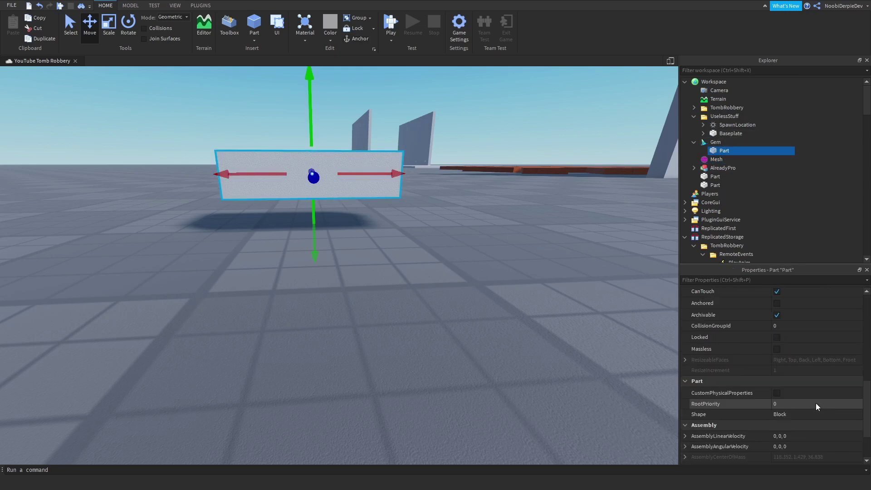
pyautogui.scroll(5, 810, 416)
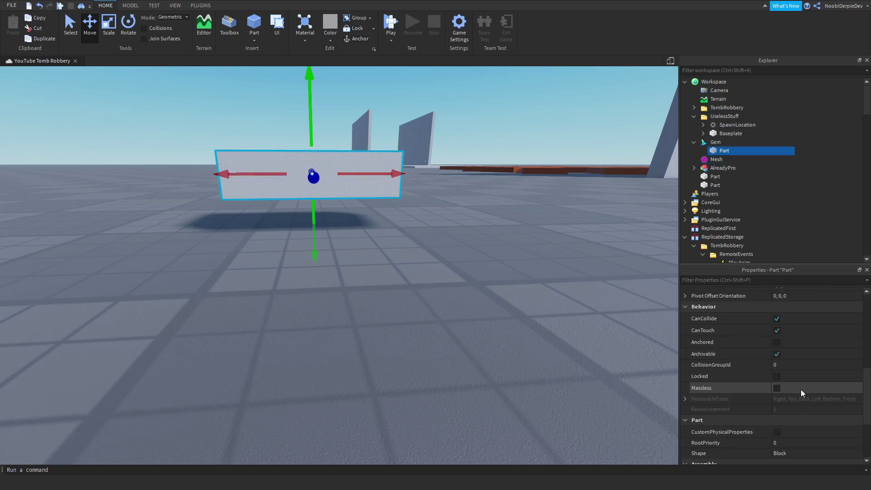
pyautogui.click(803, 320)
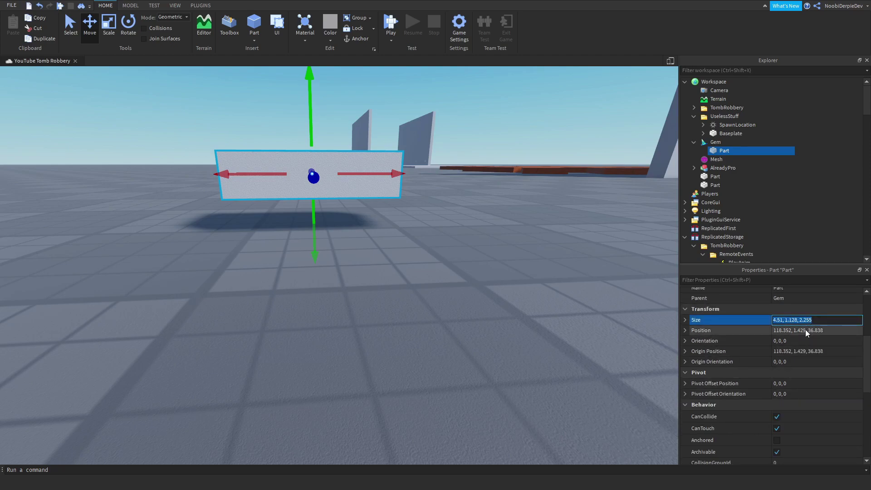
pyautogui.write('4,4,4')
pyautogui.press('Return')
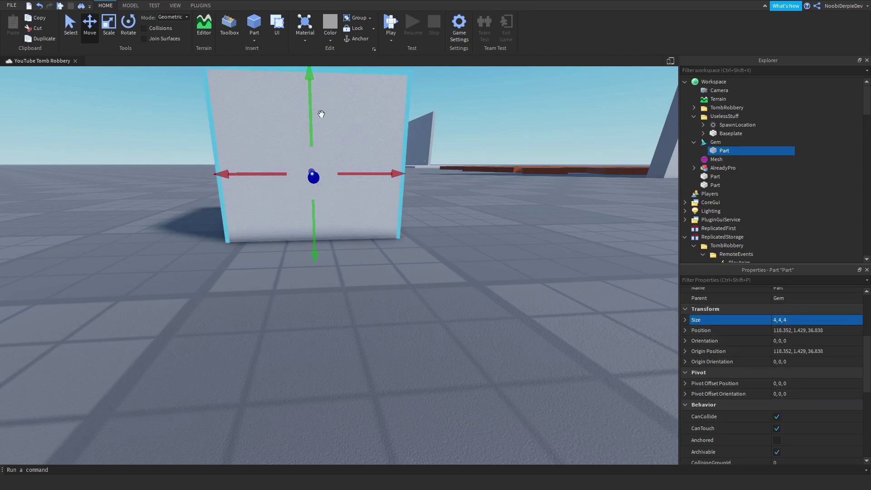
# - Reposition the Gem's Part on the baseplate at about 116.052, 2, 43.311 and put the Mesh back inside it
pyautogui.moveTo(321, 113); pyautogui.dragTo(342, 161, button='right')
pyautogui.moveTo(399, 200); pyautogui.dragTo(303, 159)
pyautogui.moveTo(726, 159); pyautogui.dragTo(722, 151)
pyautogui.moveTo(532, 184); pyautogui.dragTo(307, 209, button='right')
pyautogui.click(268, 232)
pyautogui.scroll(3, 268, 236)
pyautogui.moveTo(268, 233); pyautogui.dragTo(271, 234, button='right')
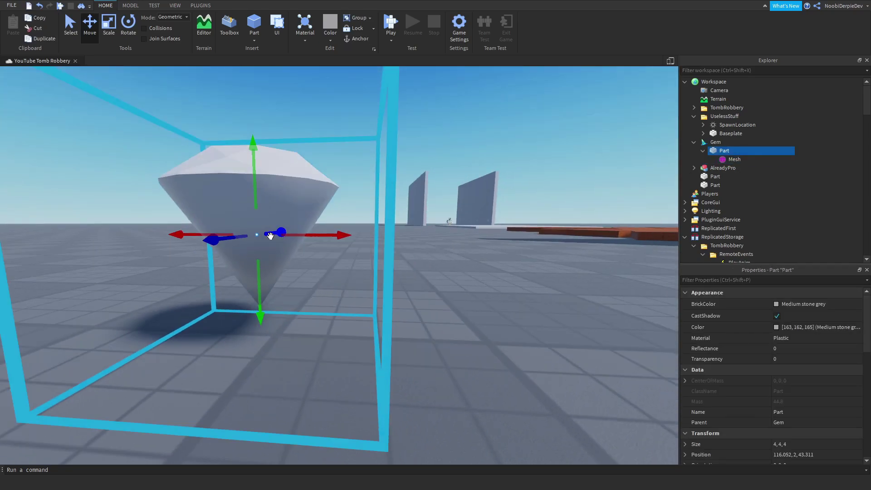
pyautogui.scroll(-3, 473, 279)
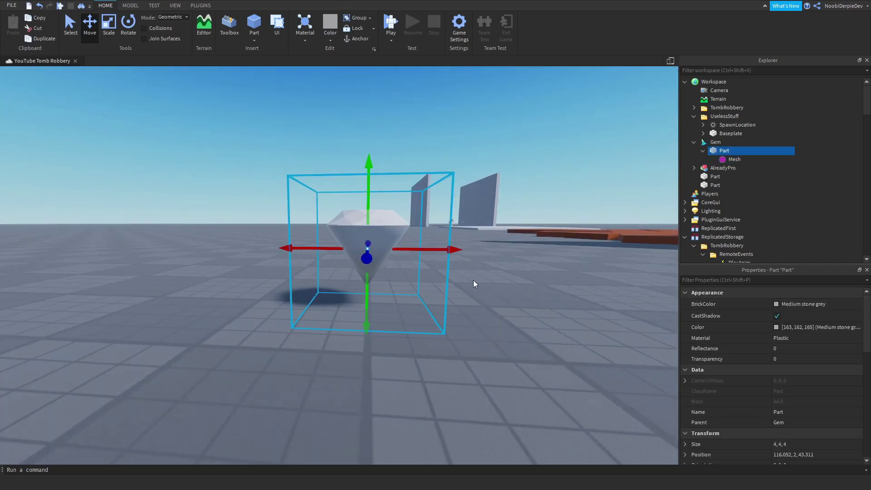
# - Insert a StringValue into the Gem's Part
pyautogui.click(715, 141)
pyautogui.click(736, 151)
pyautogui.write('stri')
pyautogui.click(726, 180)
# - Rename the Mesh in the Gem's Part as SpecialMesh
pyautogui.click(731, 154)
pyautogui.doubleClick(730, 159)
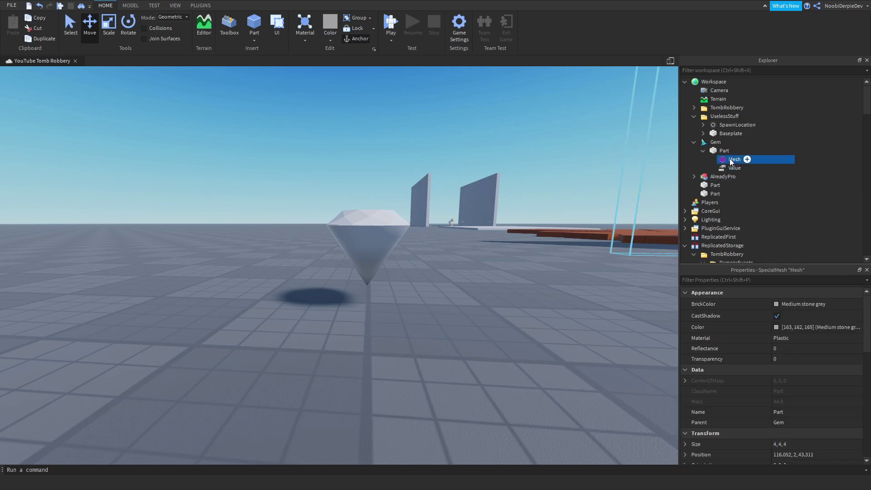
pyautogui.write('SpecialMesh')
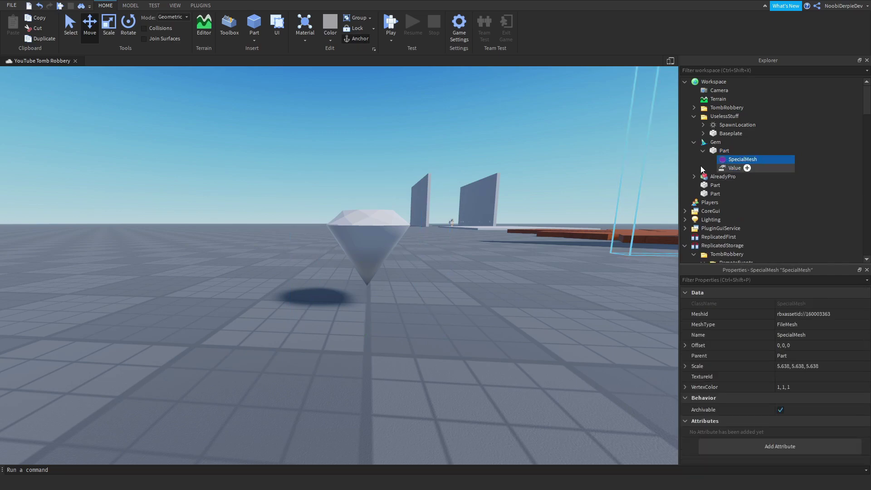
pyautogui.press('Return')
# - Rename the StringValue in the Gem's Part as AvatarPartScaleType and set its Value to Classic
pyautogui.click(732, 168)
pyautogui.click(790, 314)
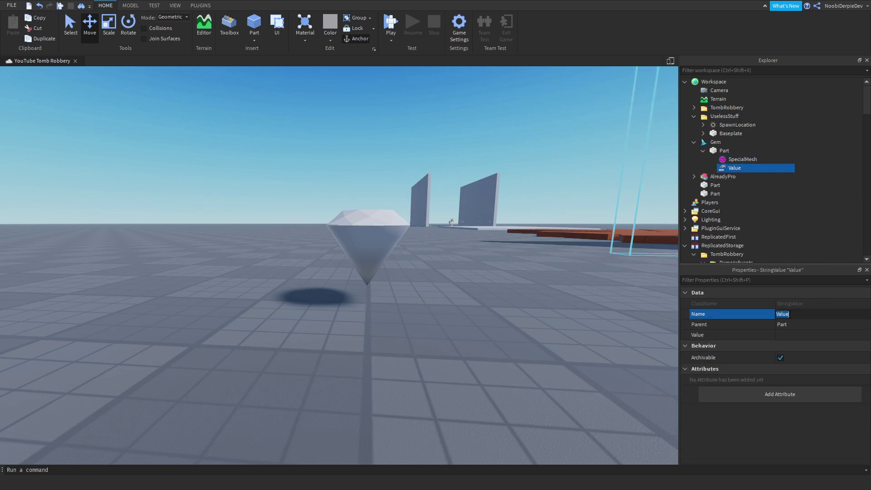
pyautogui.write('Avatar')
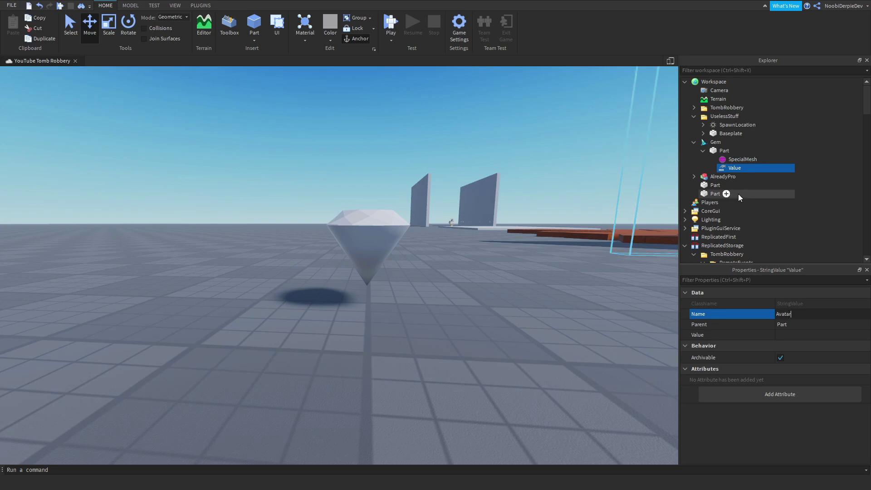
pyautogui.write('PartScaleType')
pyautogui.press('Return')
pyautogui.click(781, 336)
pyautogui.write('C')
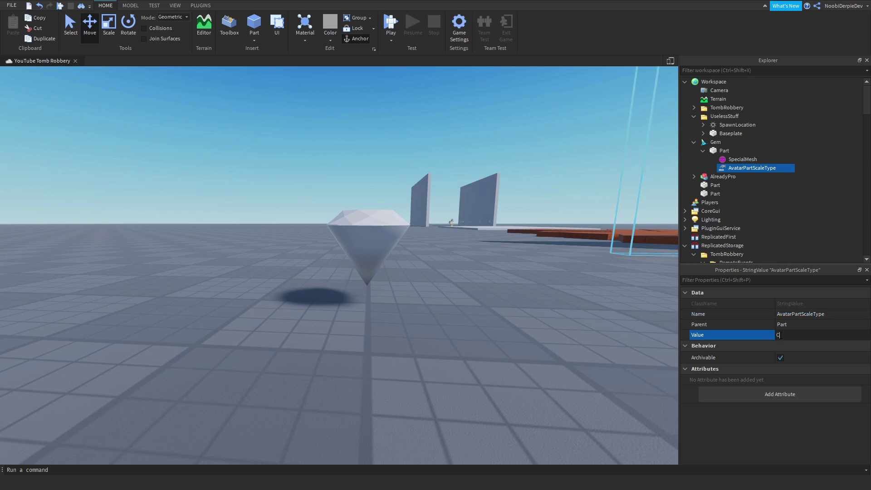
pyautogui.write('aassic')
pyautogui.press('Return')
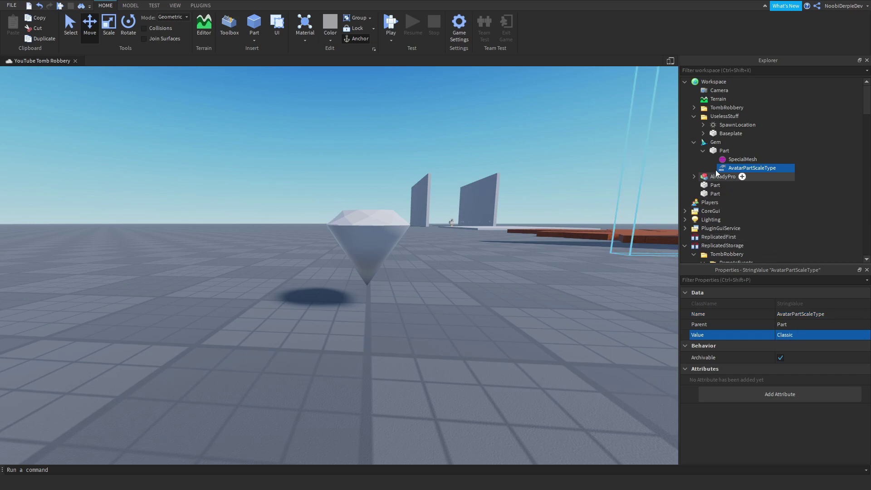
# - Insert an Attachment into the Gem's Part and rename it as LeftGripAttachment
pyautogui.click(741, 151)
pyautogui.click(735, 150)
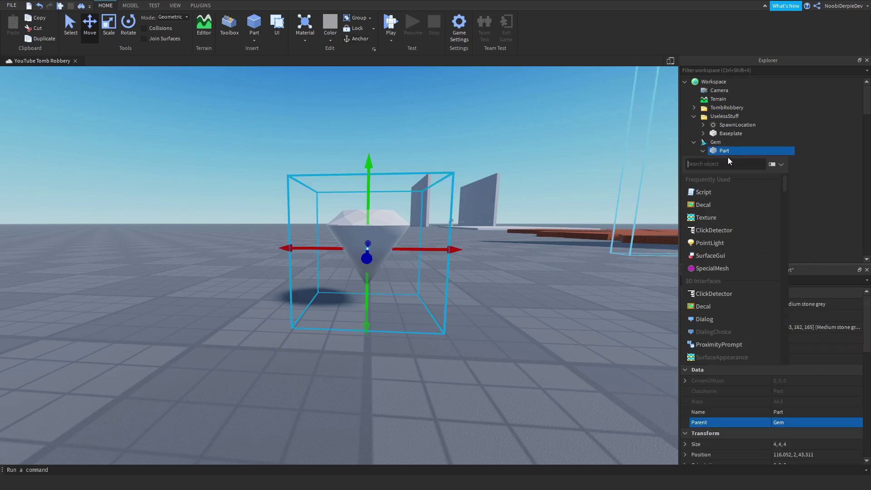
pyautogui.write('A')
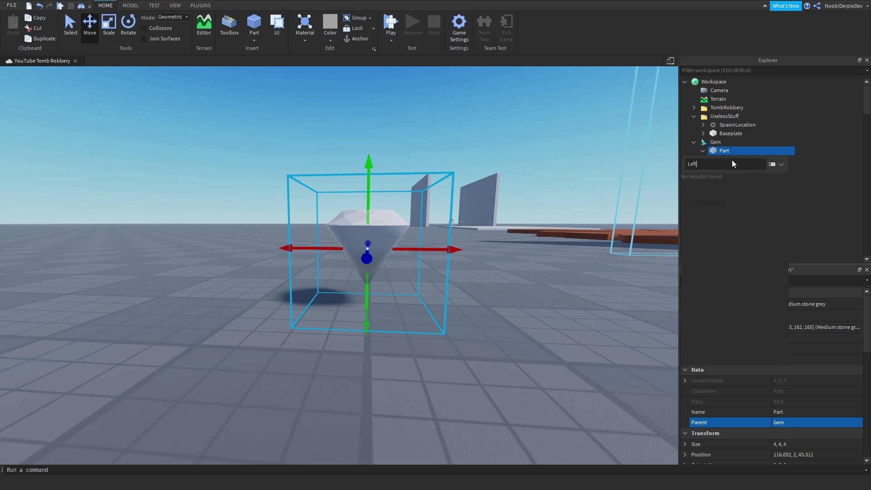
pyautogui.write('tt')
pyautogui.press('Return')
pyautogui.click(728, 153)
pyautogui.doubleClick(725, 159)
pyautogui.write('L')
pyautogui.write('GripAttachment')
pyautogui.press('Return')
# - Move the LeftGripAttachment down near the gem's lower tip, at a position of about 0, -0.913, 0
pyautogui.press('w')
pyautogui.moveTo(302, 280); pyautogui.dragTo(302, 280, button='right')
pyautogui.press('a')
pyautogui.click(722, 151)
pyautogui.click(727, 159)
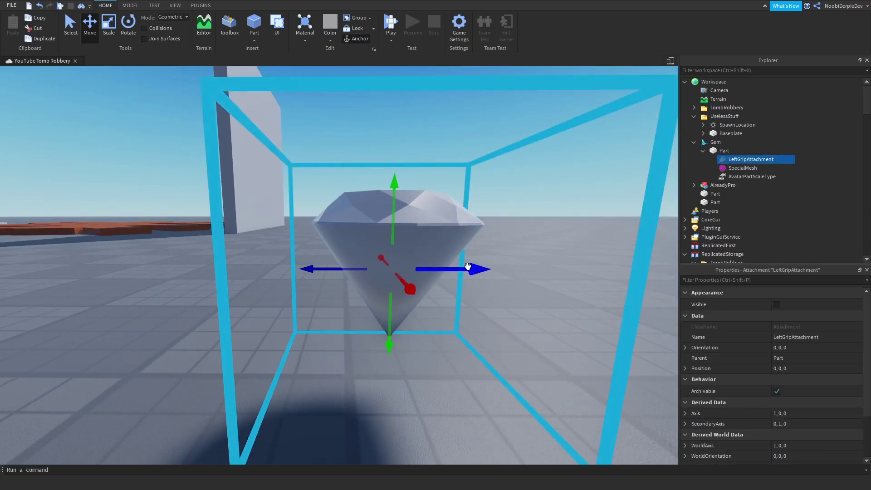
pyautogui.moveTo(418, 268); pyautogui.dragTo(465, 268)
pyautogui.moveTo(465, 268); pyautogui.dragTo(465, 266, button='right')
pyautogui.press('w')
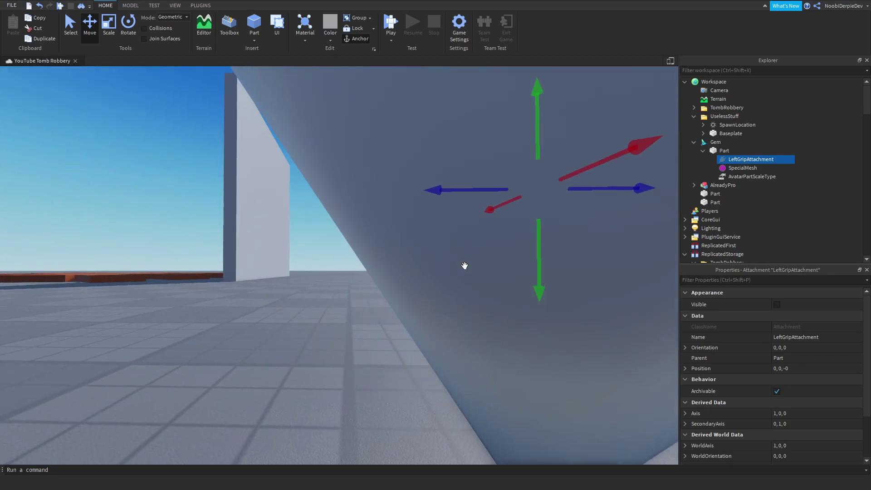
pyautogui.scroll(-2, 465, 266)
pyautogui.moveTo(365, 288); pyautogui.dragTo(369, 325)
pyautogui.press('a')
pyautogui.press('w')
pyautogui.moveTo(369, 324); pyautogui.dragTo(369, 325, button='right')
pyautogui.press('s')
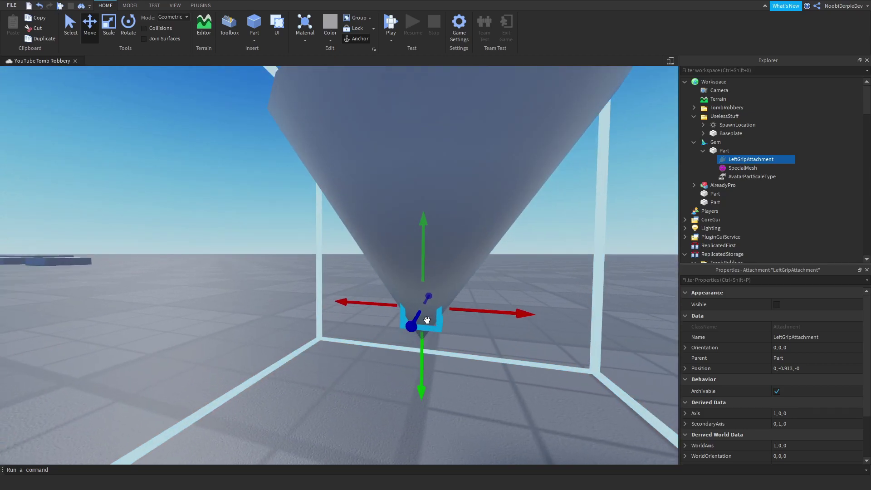
pyautogui.moveTo(431, 319); pyautogui.dragTo(424, 320, button='right')
pyautogui.press('a')
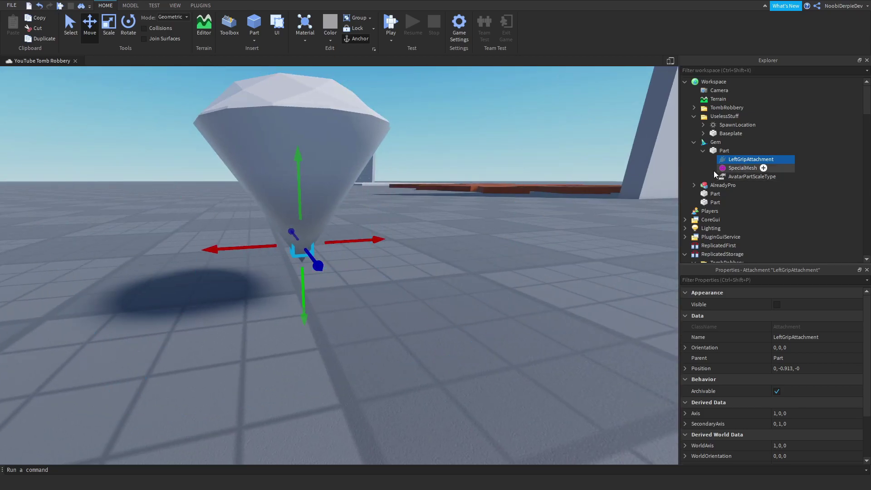
# - Move the two loose Workspace Parts and the AlreadyPro model into the UselessStuff folder, then collapse the folder
pyautogui.click(703, 151)
pyautogui.click(694, 142)
pyautogui.press('a')
pyautogui.moveTo(409, 140)
pyautogui.mouseDown(button='right')
pyautogui.moveTo(463, 154)
pyautogui.moveTo(399, 136)
pyautogui.mouseUp(button='right')
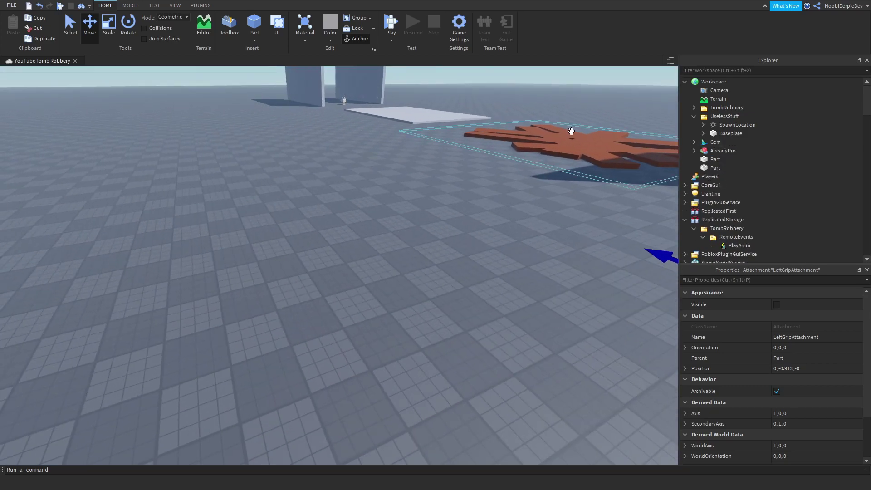
pyautogui.click(711, 159)
pyautogui.keyDown('ctrl'); pyautogui.click(708, 169); pyautogui.keyUp('ctrl')
pyautogui.click(708, 168)
pyautogui.keyDown('ctrl'); pyautogui.click(711, 161); pyautogui.keyUp('ctrl')
pyautogui.moveTo(711, 162); pyautogui.dragTo(728, 119)
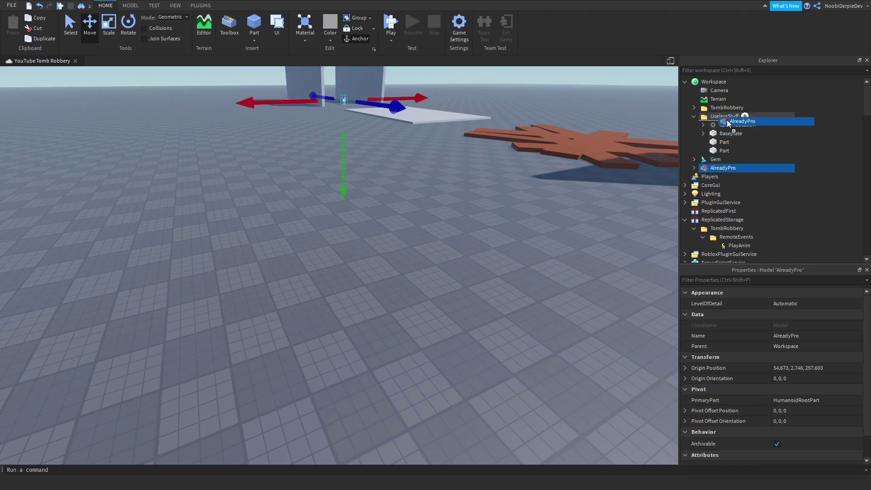
pyautogui.click(518, 232)
pyautogui.click(694, 116)
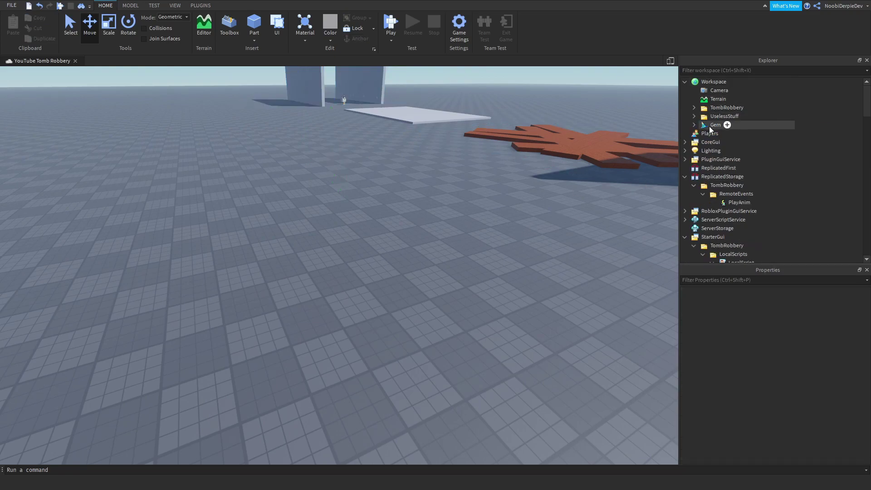
# - Move the Gem accessory into ServerStorage and add a copy of the TombRobbery folder there
pyautogui.click(709, 126)
pyautogui.press('f')
pyautogui.moveTo(635, 117); pyautogui.dragTo(476, 144, button='right')
pyautogui.moveTo(715, 125); pyautogui.dragTo(711, 220)
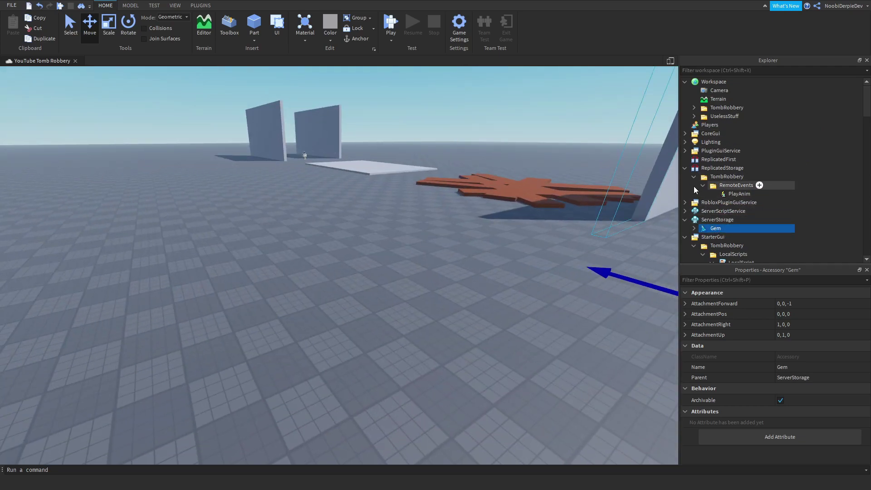
pyautogui.moveTo(626, 168); pyautogui.dragTo(630, 168, button='right')
pyautogui.moveTo(713, 180); pyautogui.dragTo(716, 220)
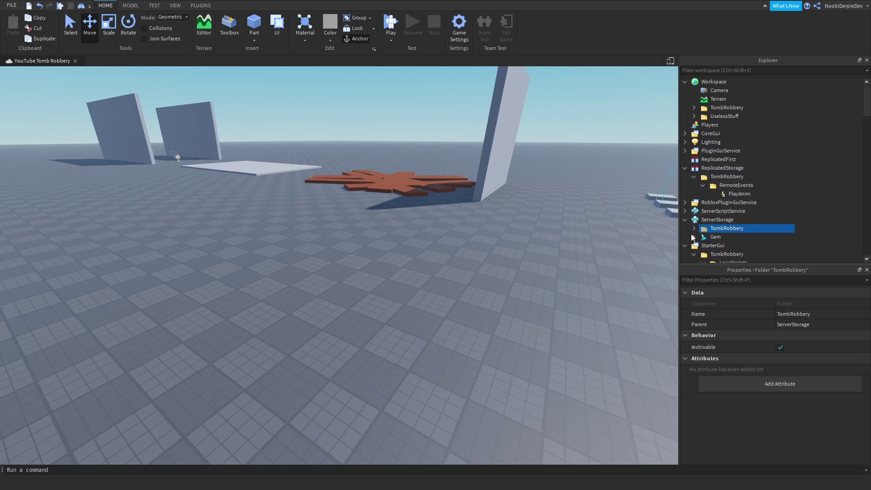
# - Rename the subfolder inside ServerStorage's TombRobbery folder as Gems
pyautogui.click(694, 229)
pyautogui.scroll(-1, 716, 186)
pyautogui.doubleClick(721, 213)
pyautogui.write('Gems')
pyautogui.press('Return')
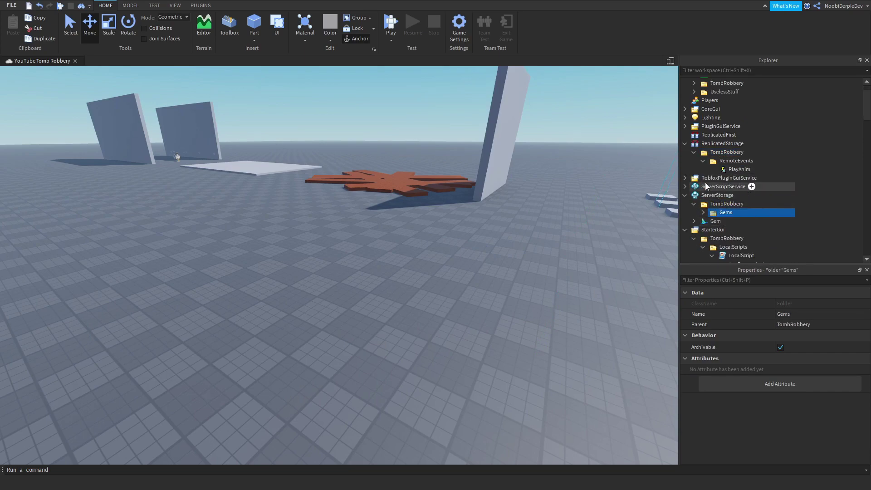
# - Delete the copied PlayAnim event from the Gems folder and move the Gem accessory into that folder
pyautogui.click(707, 221)
pyautogui.click(703, 213)
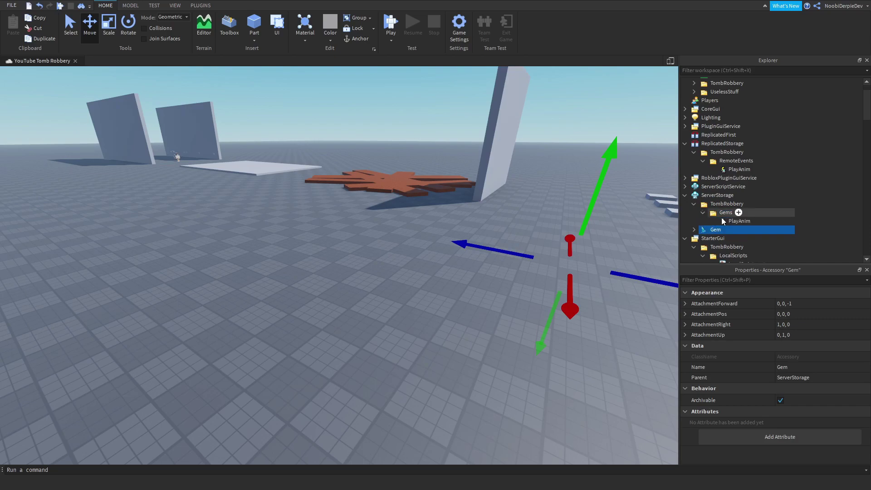
pyautogui.click(738, 220)
pyautogui.press('Delete')
pyautogui.moveTo(718, 221); pyautogui.dragTo(725, 221)
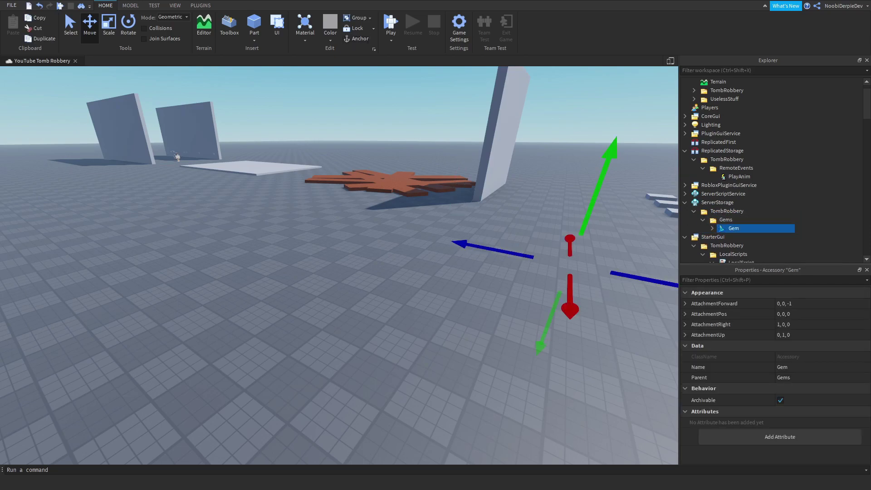
# - Rename the Part inside the Gem accessory as Handle
pyautogui.scroll(-3, 737, 216)
pyautogui.click(713, 155)
pyautogui.click(722, 163)
pyautogui.click(741, 164)
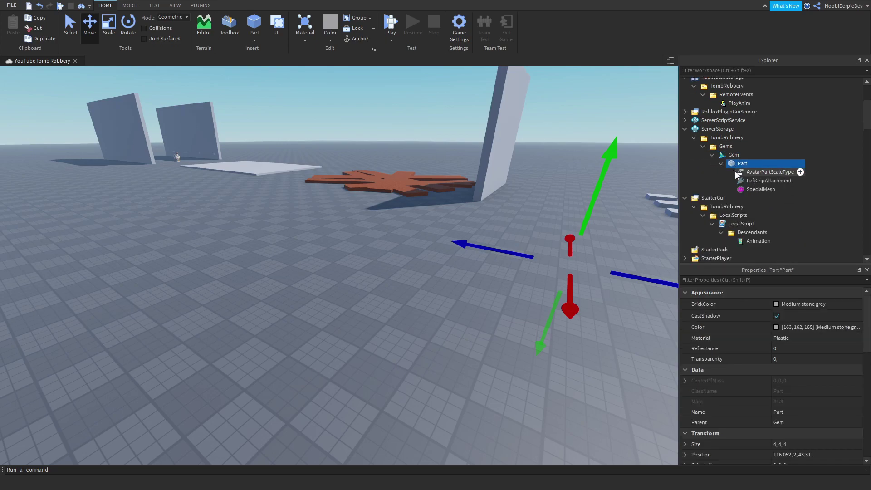
pyautogui.write('Hnd')
pyautogui.press('BackSpace')
pyautogui.press('BackSpace')
pyautogui.write('andle')
pyautogui.press('Return')
# - Insert a Part raised above the ground at about 148.4, 3.3, 69.8, with CanCollide off and Anchored on
pyautogui.moveTo(526, 177); pyautogui.dragTo(432, 161, button='right')
pyautogui.scroll(2, 442, 182)
pyautogui.click(254, 31)
pyautogui.moveTo(372, 211); pyautogui.dragTo(373, 167)
pyautogui.scroll(-4, 856, 391)
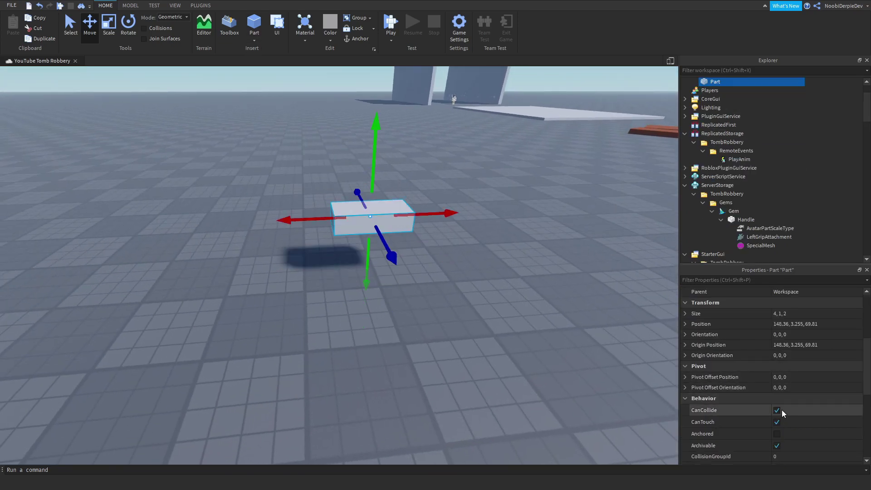
pyautogui.click(777, 411)
pyautogui.click(777, 434)
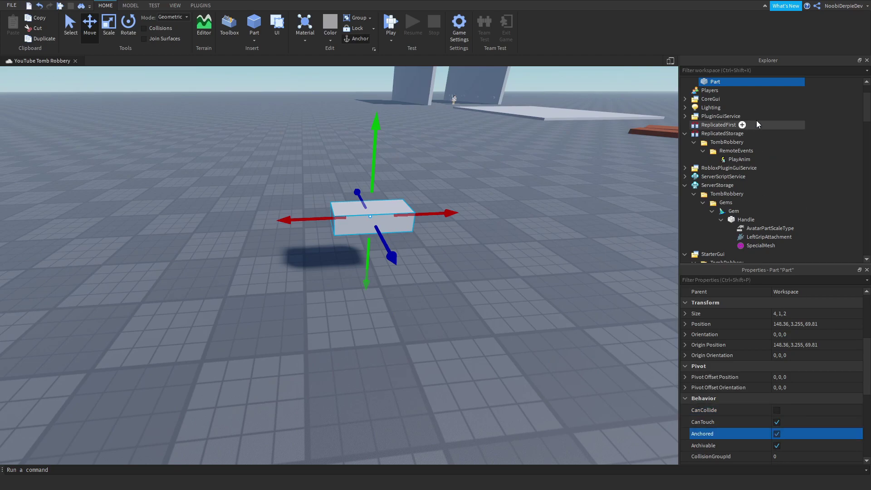
# - Add a ProximityPrompt and a Script to the new Workspace Part
pyautogui.click(726, 82)
pyautogui.write('pro')
pyautogui.press('Return')
pyautogui.click(728, 83)
pyautogui.click(703, 123)
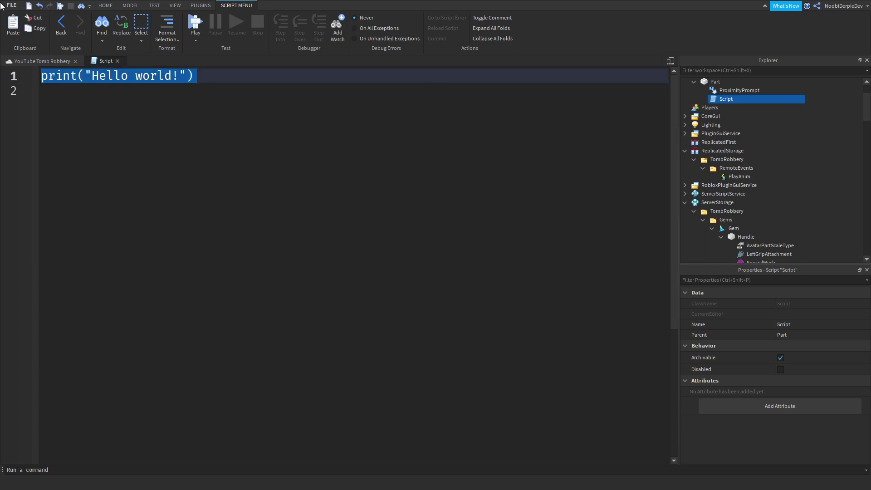
# - Replace the Script's default code with a function(Player) handler connected to script.Parent.ProximityPrompt.Triggered
pyautogui.write('script')
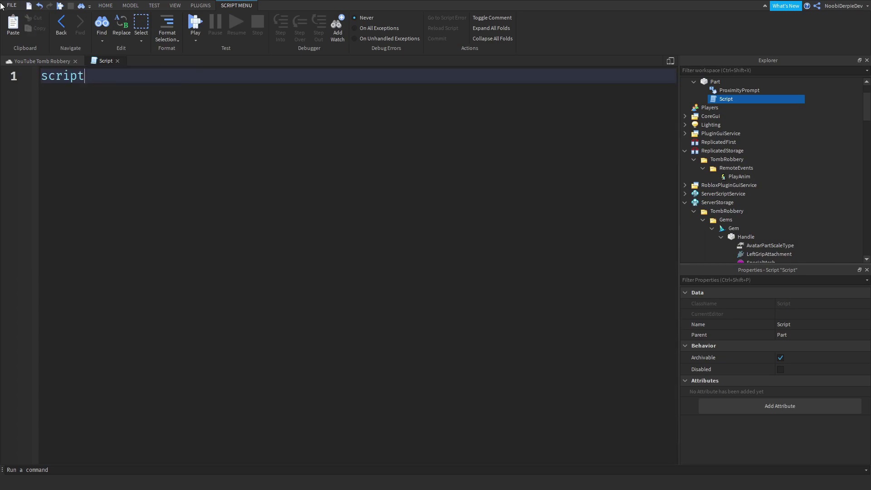
pyautogui.write('.Parent.ProximityPrompt.')
pyautogui.write('Triggered:Connect(function')
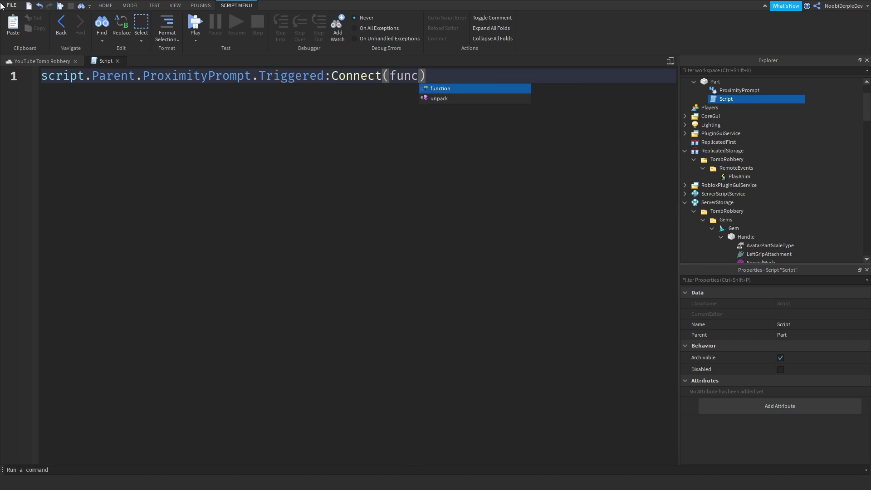
pyautogui.press('Tab')
pyautogui.write('(Player')
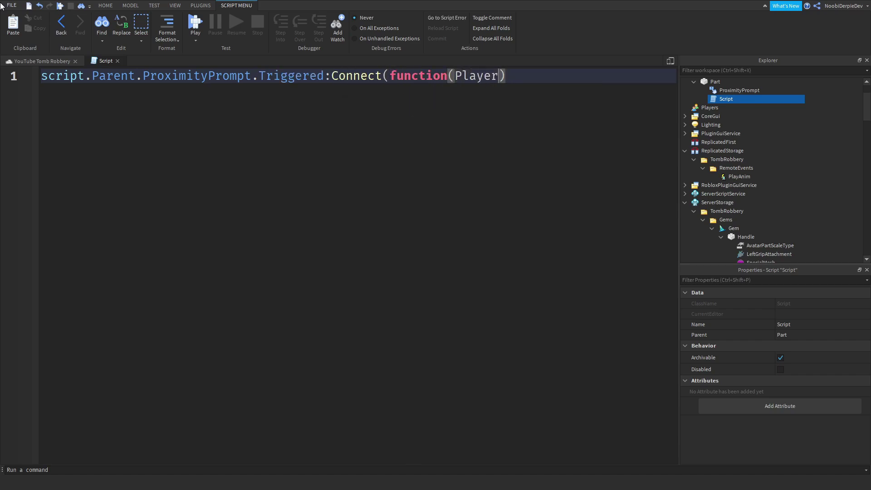
pyautogui.write(')')
pyautogui.press('Return')
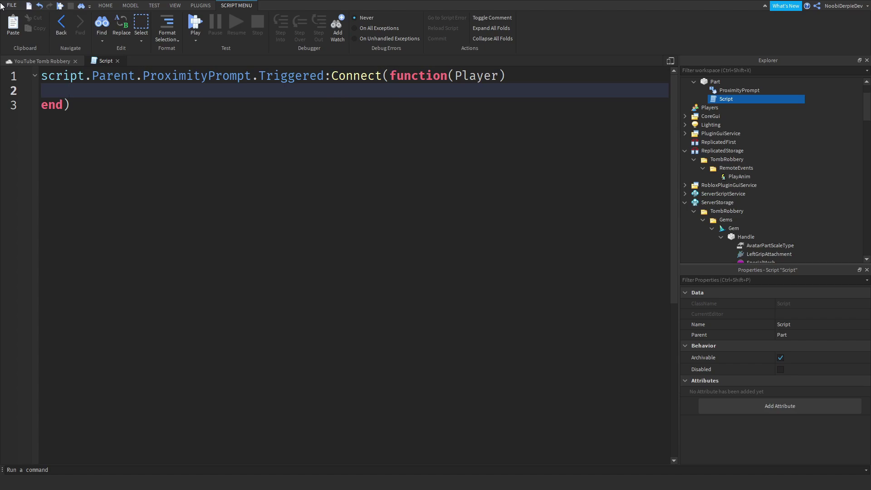
pyautogui.write('Player')
pyautogui.press('BackSpace')
pyautogui.write('local Humanoid =')
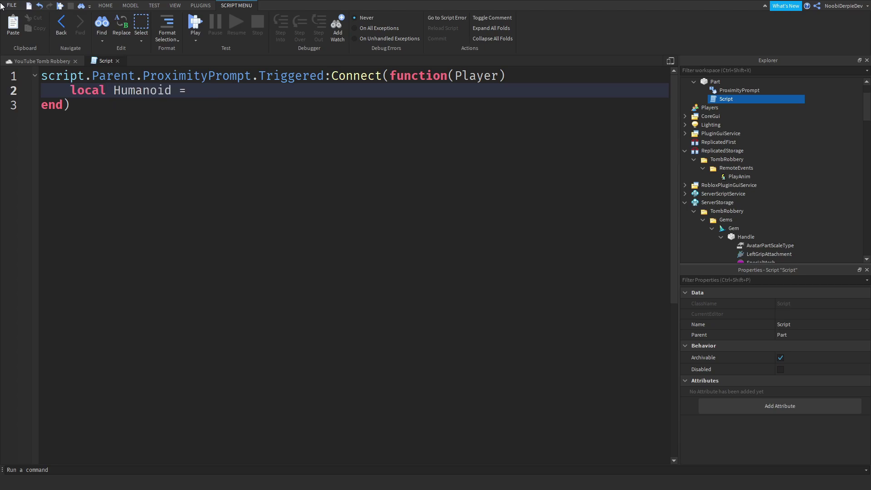
pyautogui.press('BackSpace')
pyautogui.press('BackSpace')
pyautogui.press('BackSpace')
pyautogui.press('BackSpace')
pyautogui.press('BackSpace')
pyautogui.press('BackSpace')
pyautogui.press('BackSpace')
pyautogui.press('BackSpace')
pyautogui.press('BackSpace')
pyautogui.press('BackSpace')
pyautogui.press('BackSpace')
pyautogui.press('BackSpace')
pyautogui.press('BackSpace')
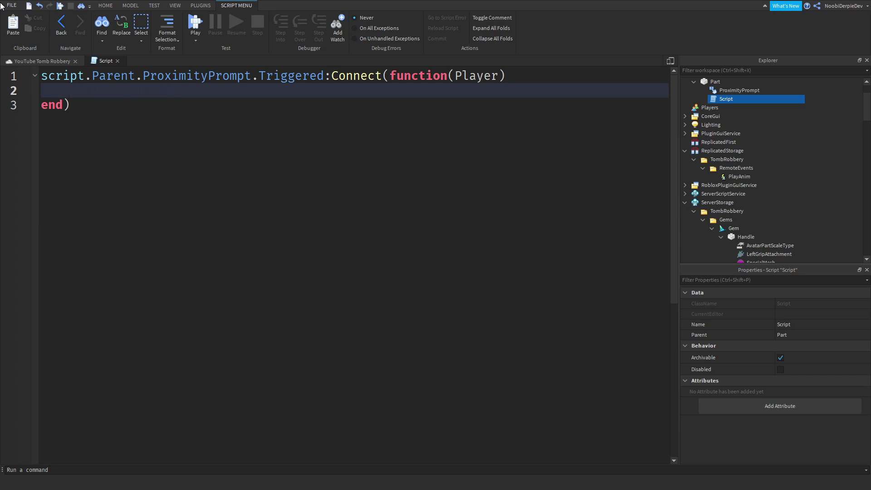
# - In the handler, declare a local variable Clone as game:GetService("ServerStorage").TombRobbery.Gems.Gem
pyautogui.write('local c')
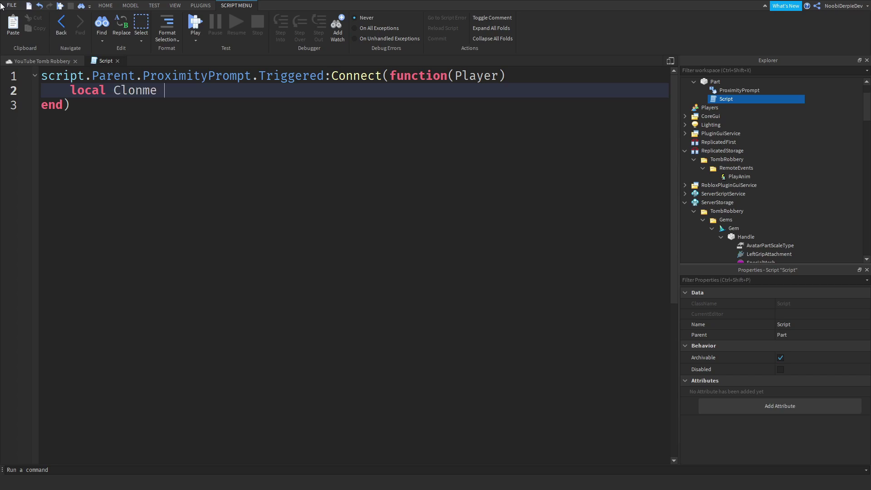
pyautogui.write('lone = gae')
pyautogui.press('BackSpace')
pyautogui.write('m:GetService(s')
pyautogui.press('Tab')
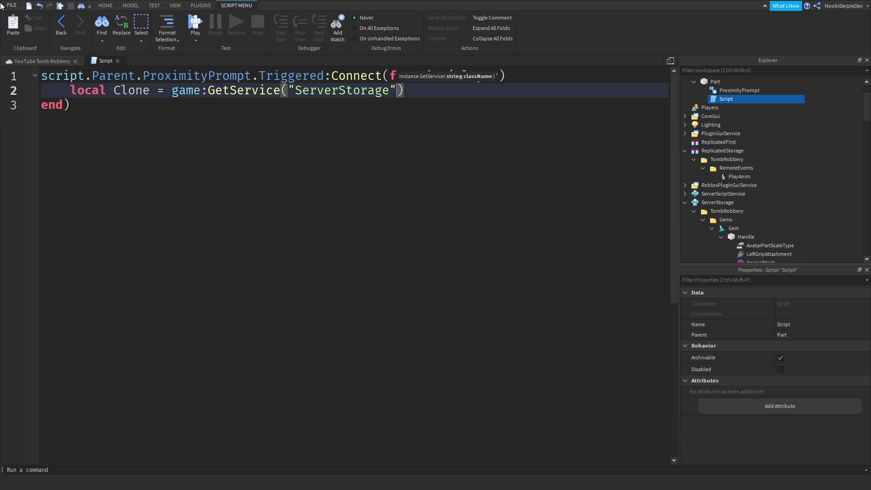
pyautogui.press('Right')
pyautogui.write('.Tomb')
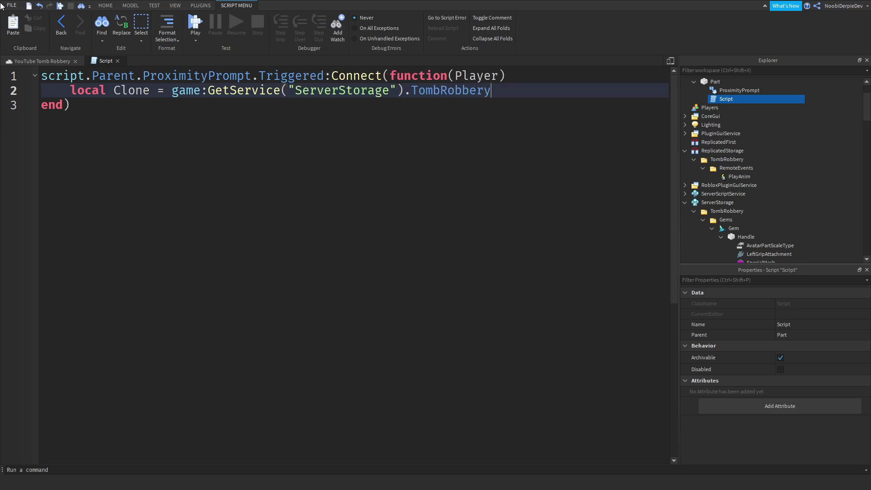
pyautogui.press('Return')
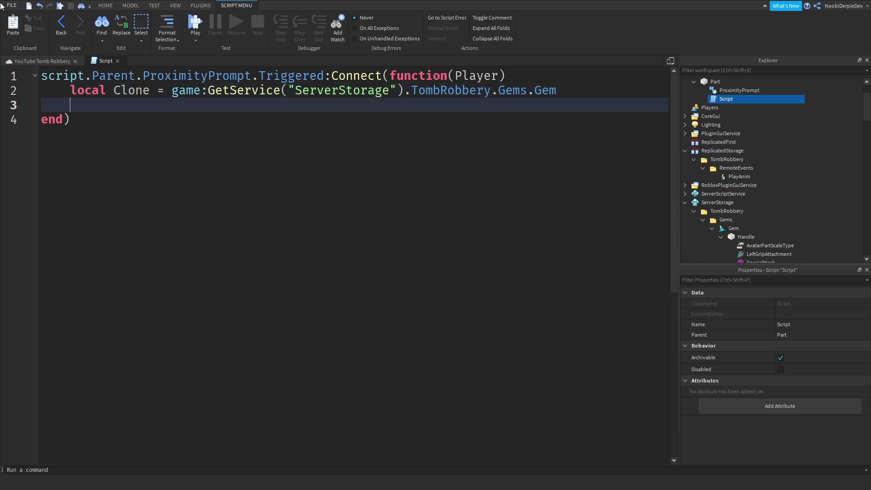
# - Below the variable, call Clone:Clone() and give it to the player with Player.Character.Humanoid:AddAccessory(Clone)
pyautogui.write('C')
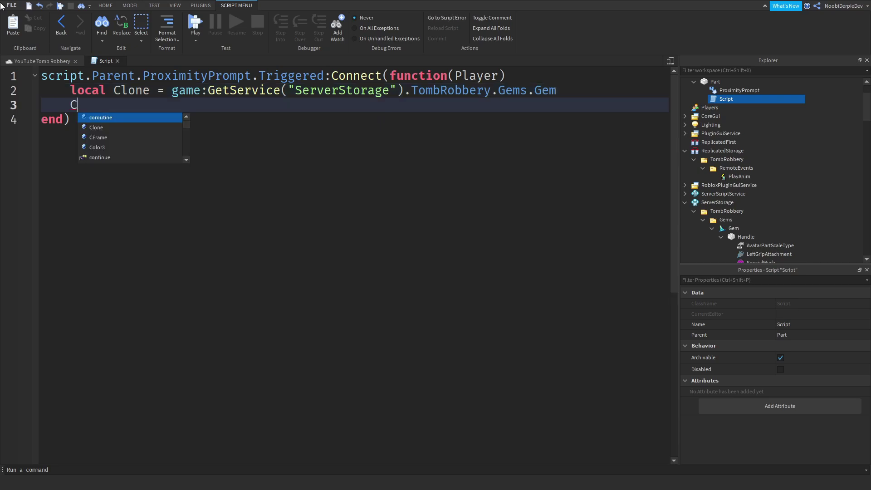
pyautogui.press('BackSpace')
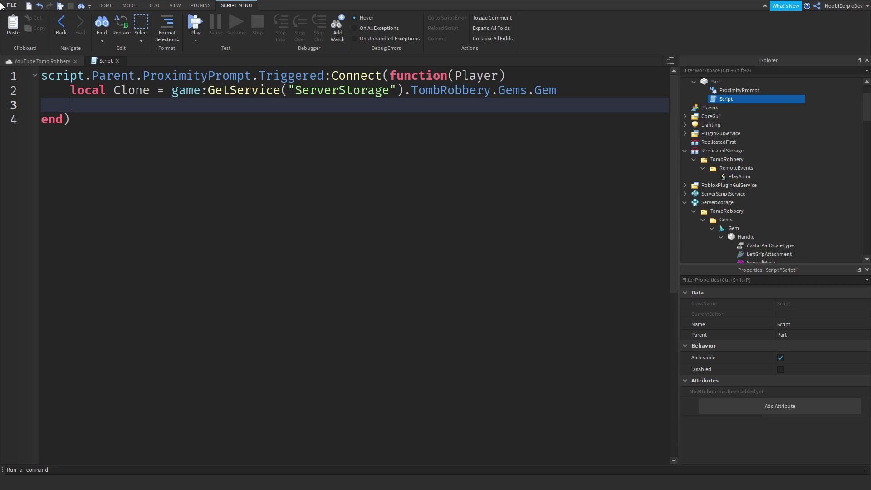
pyautogui.press('BackSpace')
pyautogui.press('Return')
pyautogui.write('Clone:Clone()')
pyautogui.press('Return')
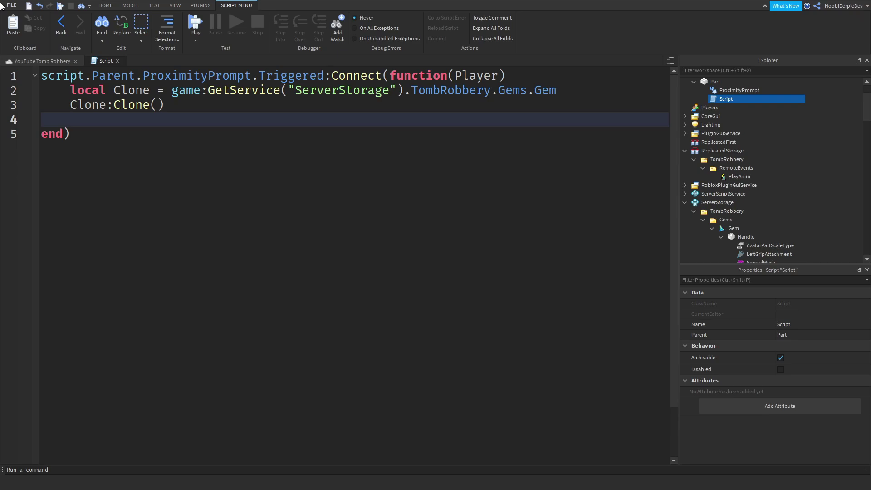
pyautogui.write('Player.Character.Human')
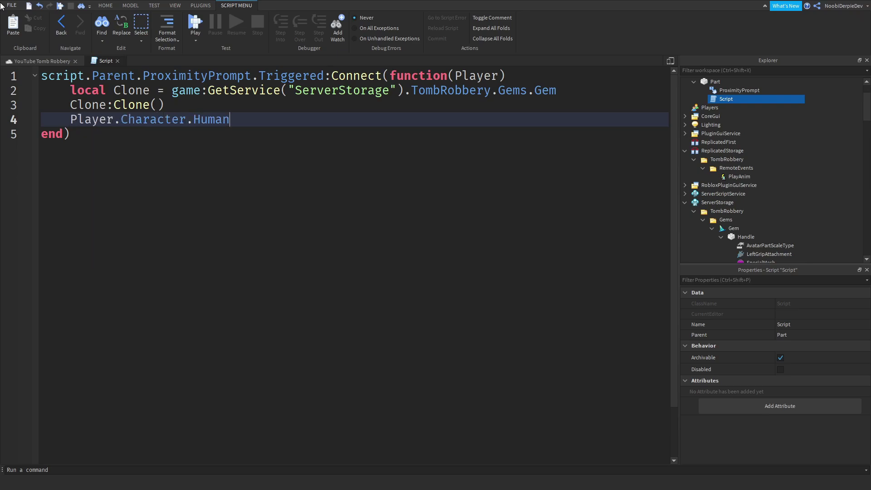
pyautogui.write('oid:AddAcces')
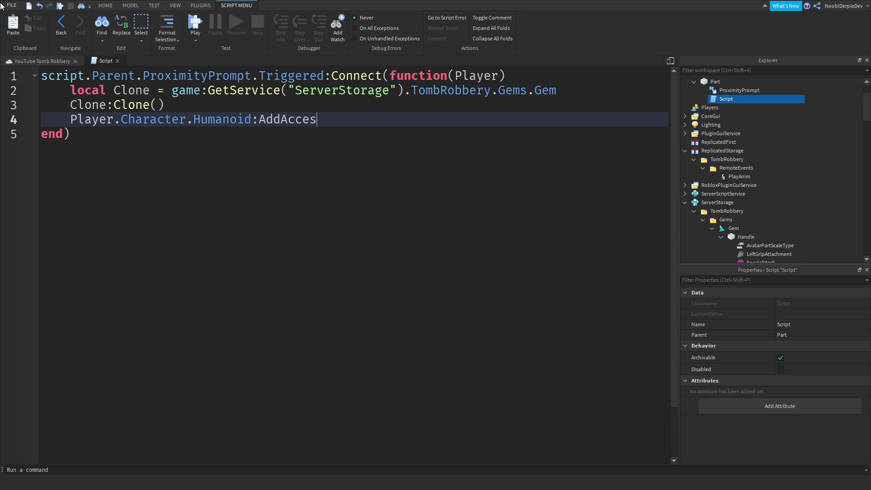
pyautogui.write('(Clone')
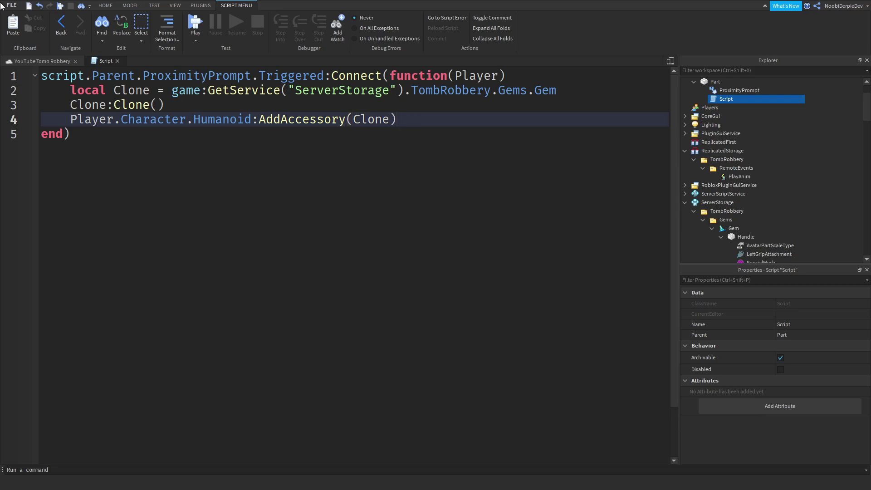
# - Wrap the three clone lines in the condition if not Player.Character:FindFirstChild("Gem") then
pyautogui.moveTo(456, 124); pyautogui.dragTo(70, 91)
pyautogui.write('if')
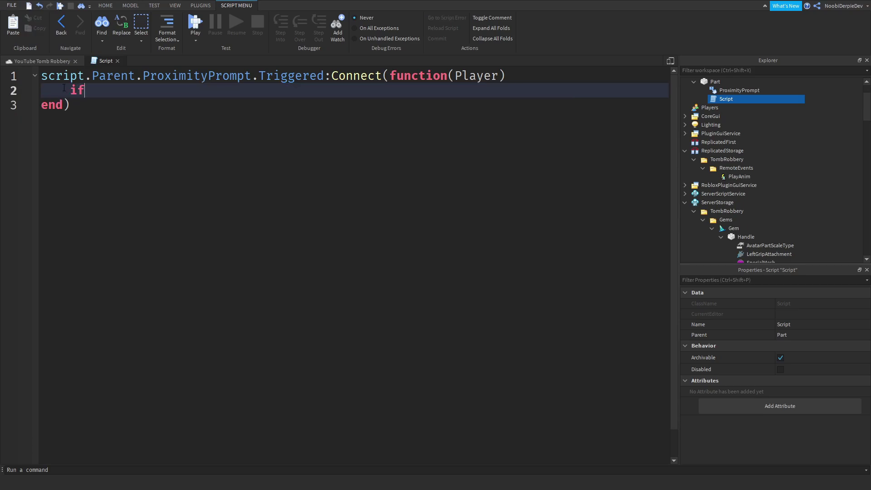
pyautogui.write(' Player.Character:FindFirstChild("Gem')
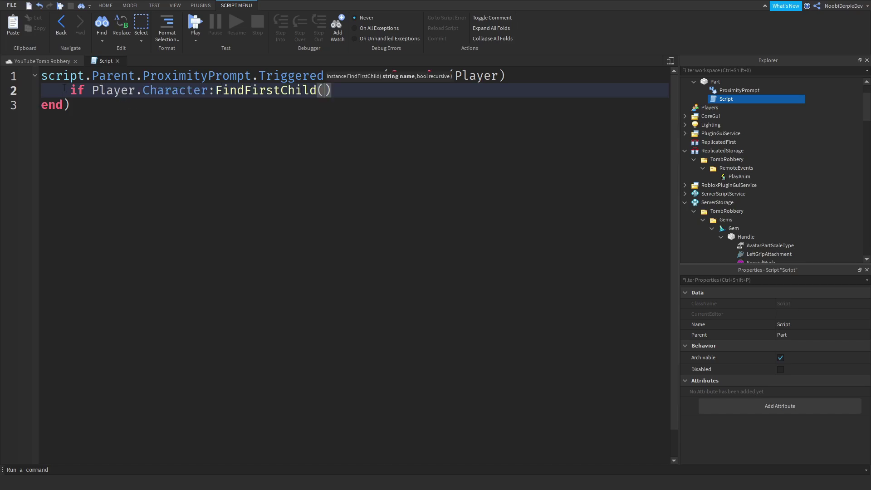
pyautogui.write('")')
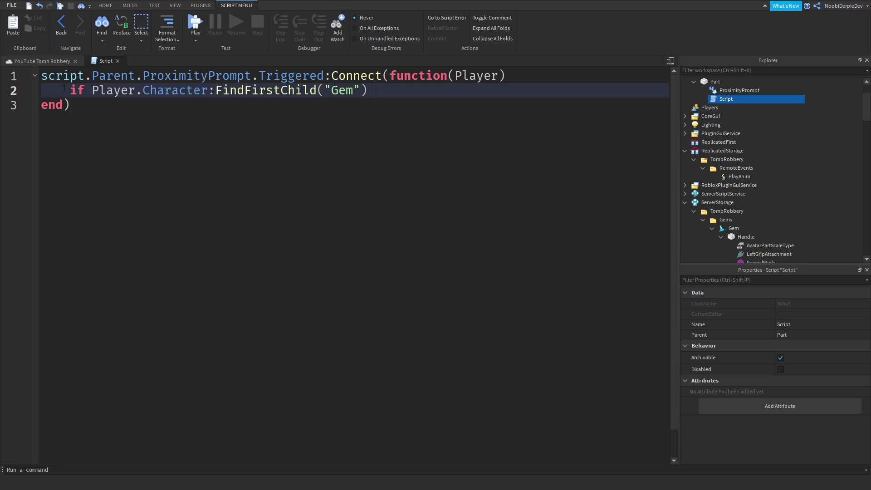
pyautogui.click(90, 93)
pyautogui.write('not')
pyautogui.press('End')
pyautogui.write('t')
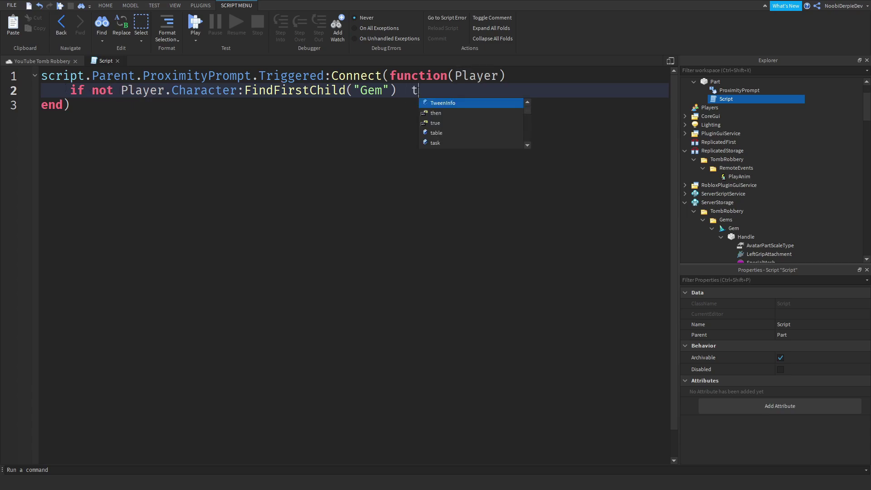
pyautogui.write('hen')
pyautogui.press('Return')
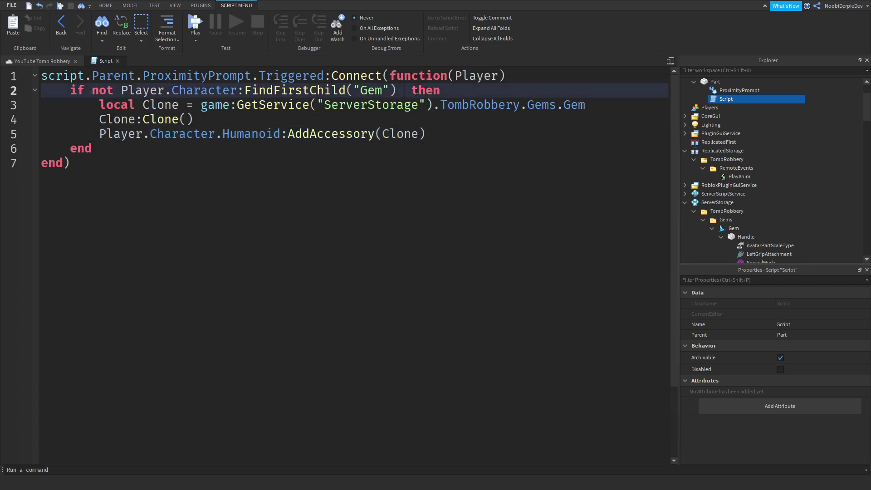
pyautogui.moveTo(418, 91); pyautogui.dragTo(412, 92)
pyautogui.press('BackSpace')
pyautogui.write('t')
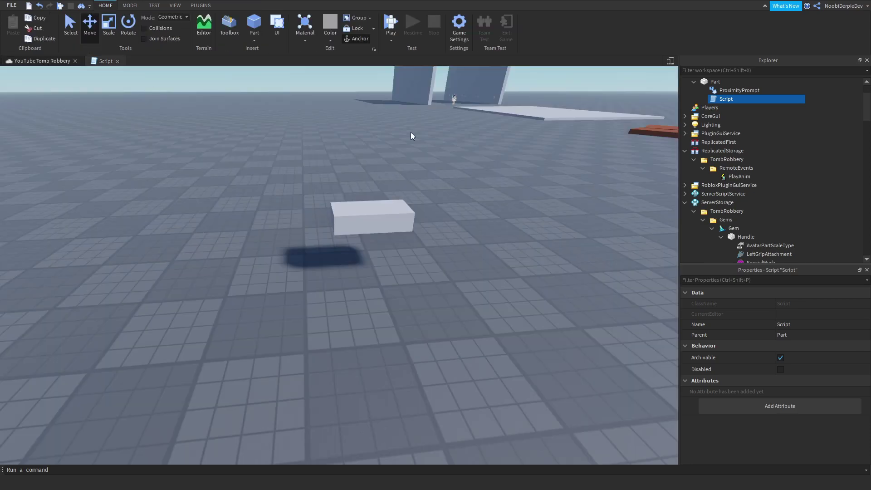
# - Playtest the game, try the Part's Interact prompt to check how the gem is held, and stop the test
pyautogui.click(392, 40)
pyautogui.click(404, 58)
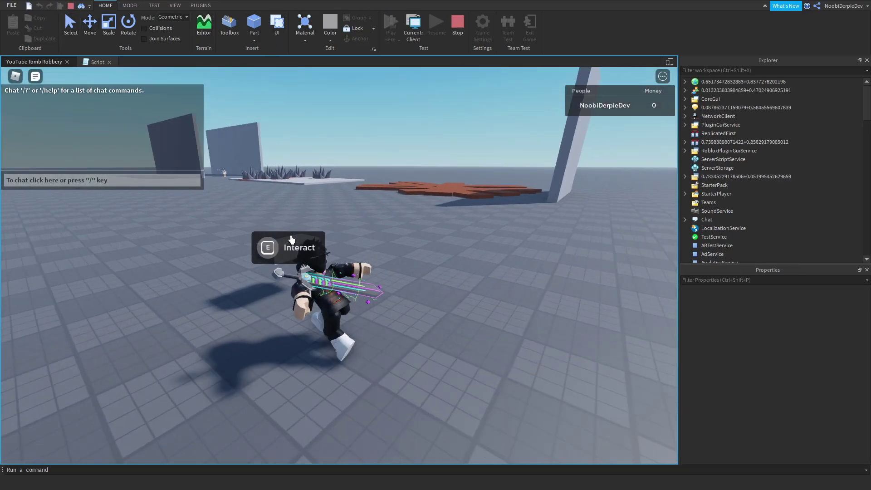
pyautogui.press('F9')
pyautogui.press('F9')
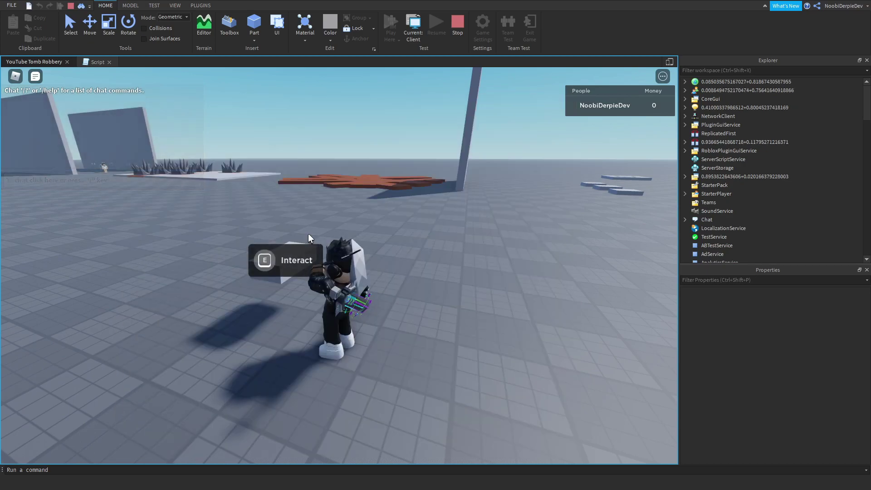
pyautogui.press('a')
pyautogui.moveTo(307, 216); pyautogui.dragTo(307, 216, button='right')
pyautogui.press('d')
pyautogui.click(458, 24)
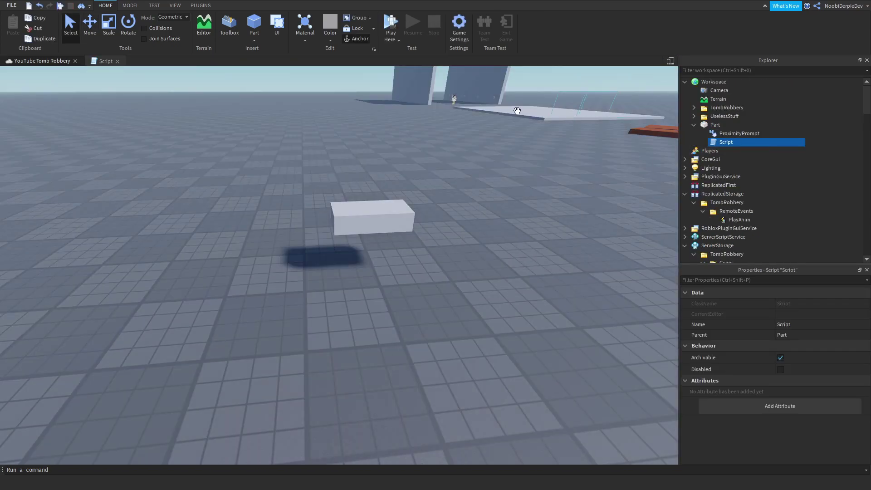
# - Below the Clone variable in the Part's Script, add game:GetService("ReplicatedStorage").TombRobbery.RemoteEvents.PlayAnim:FireClient(Player)
pyautogui.moveTo(515, 111); pyautogui.dragTo(454, 110, button='right')
pyautogui.moveTo(189, 33); pyautogui.dragTo(308, 124, button='right')
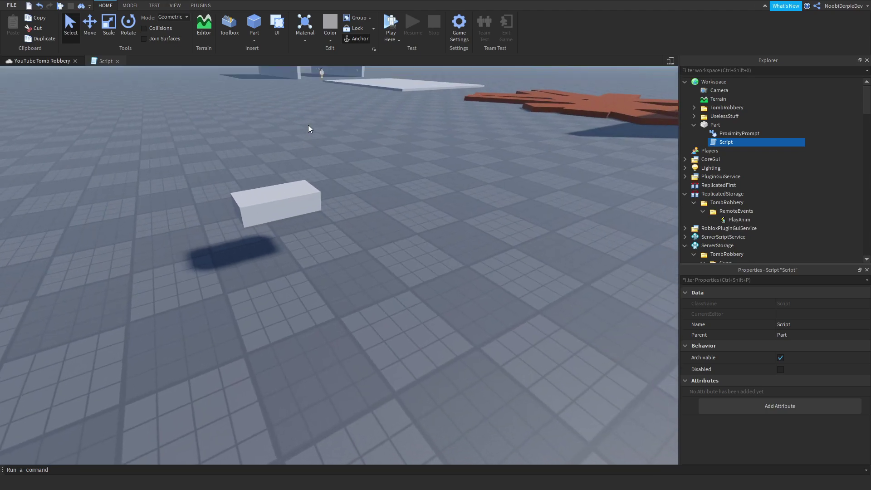
pyautogui.scroll(-2, 776, 162)
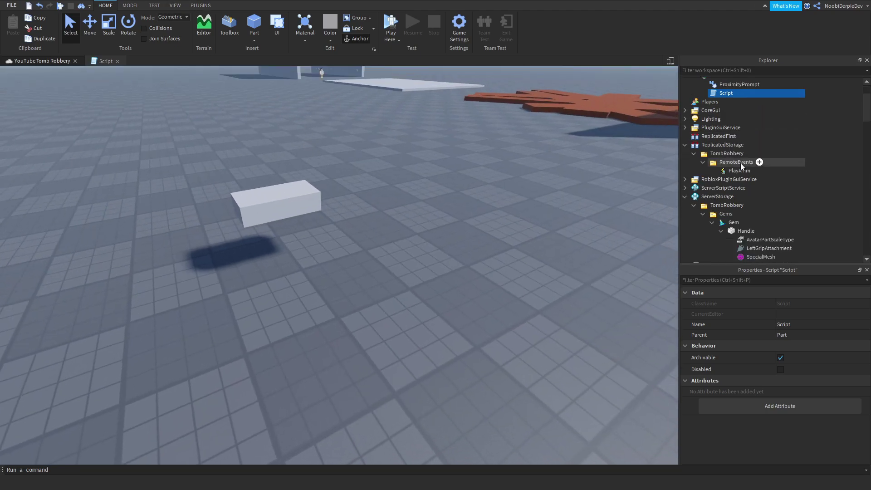
pyautogui.scroll(2, 738, 160)
pyautogui.doubleClick(728, 142)
pyautogui.click(727, 142)
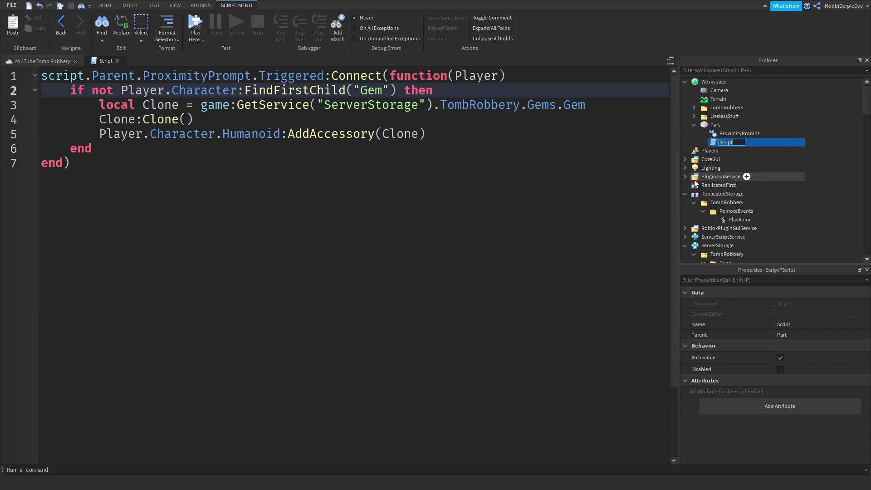
pyautogui.click(604, 105)
pyautogui.press('Return')
pyautogui.write('game:')
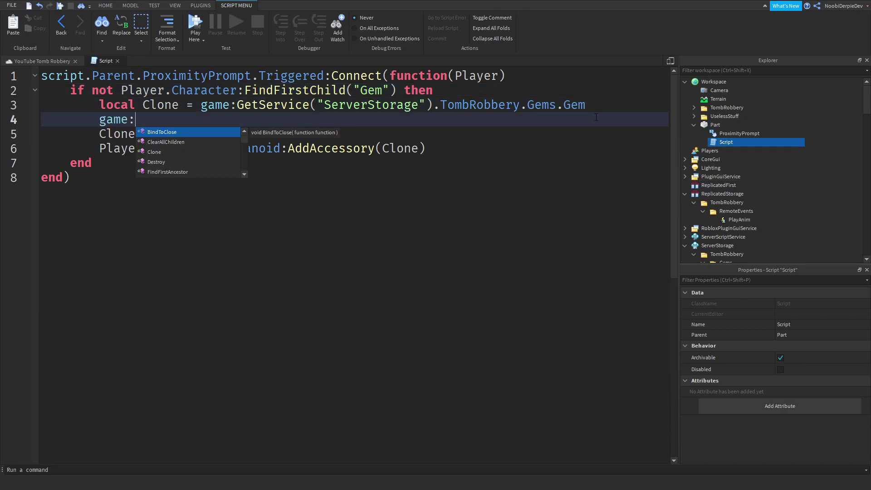
pyautogui.write('GetService("ReplicatedStorage")')
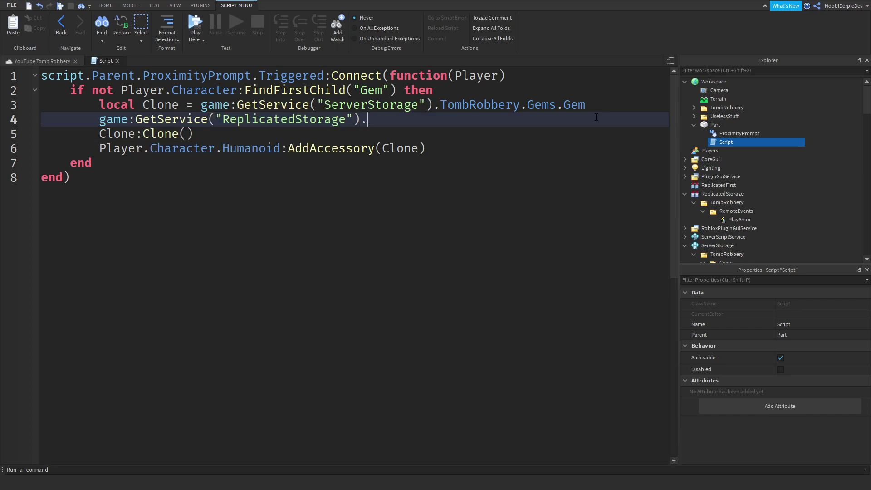
pyautogui.write('.TombRobbery.RemoteEvents.')
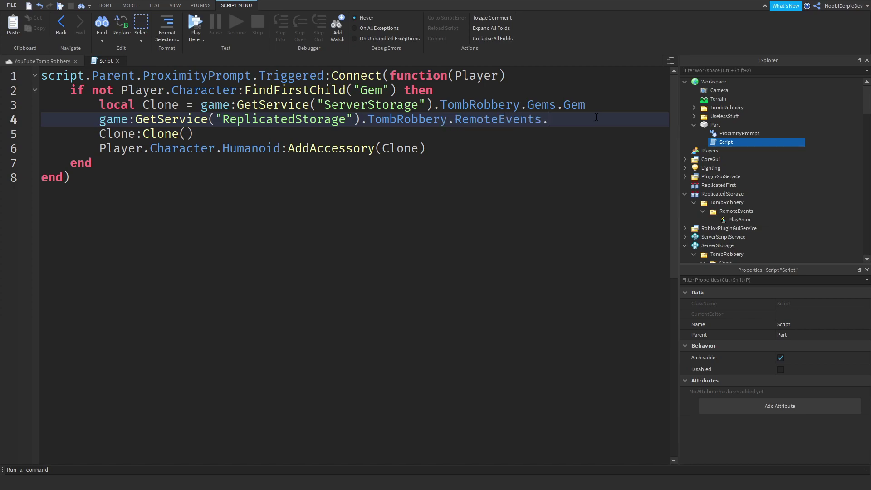
pyautogui.write('ANim:FireClient')
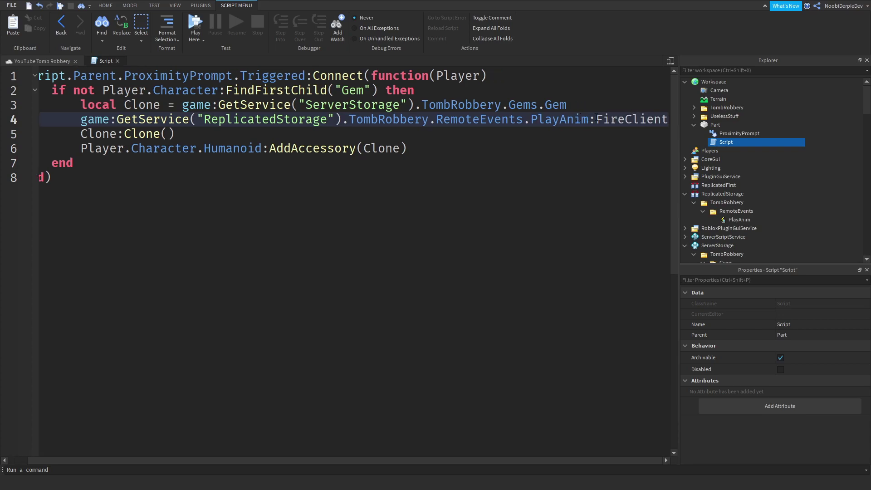
pyautogui.write('(Player)')
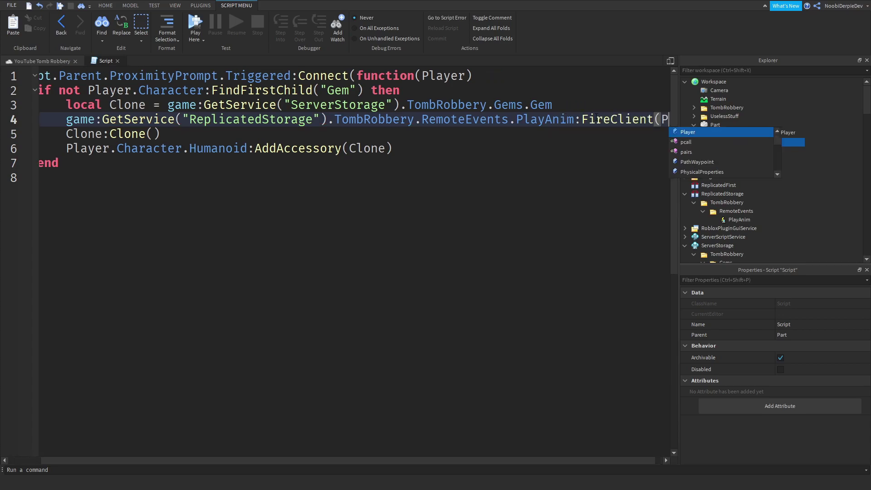